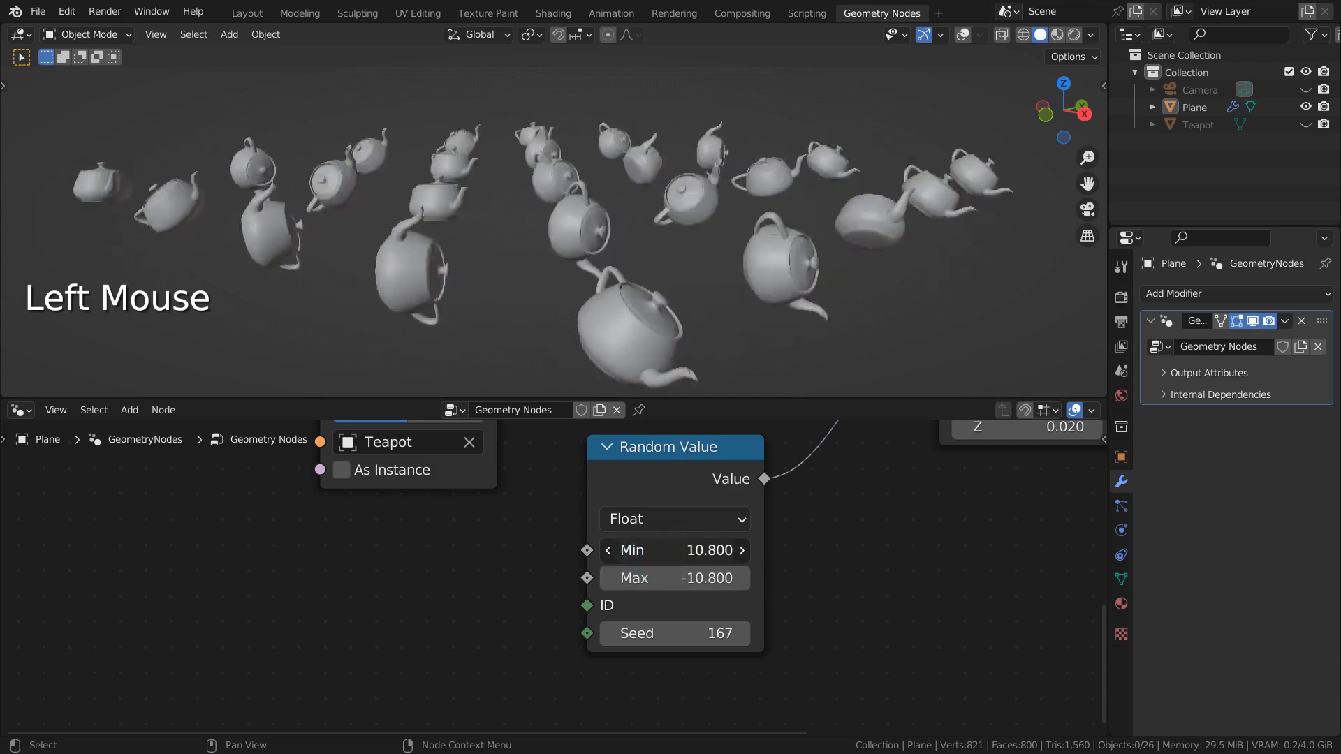
# Undo the last change to the Random Value node's Min and bring the whole node tree into view
pyautogui.hotkey('ctrl', 'z')
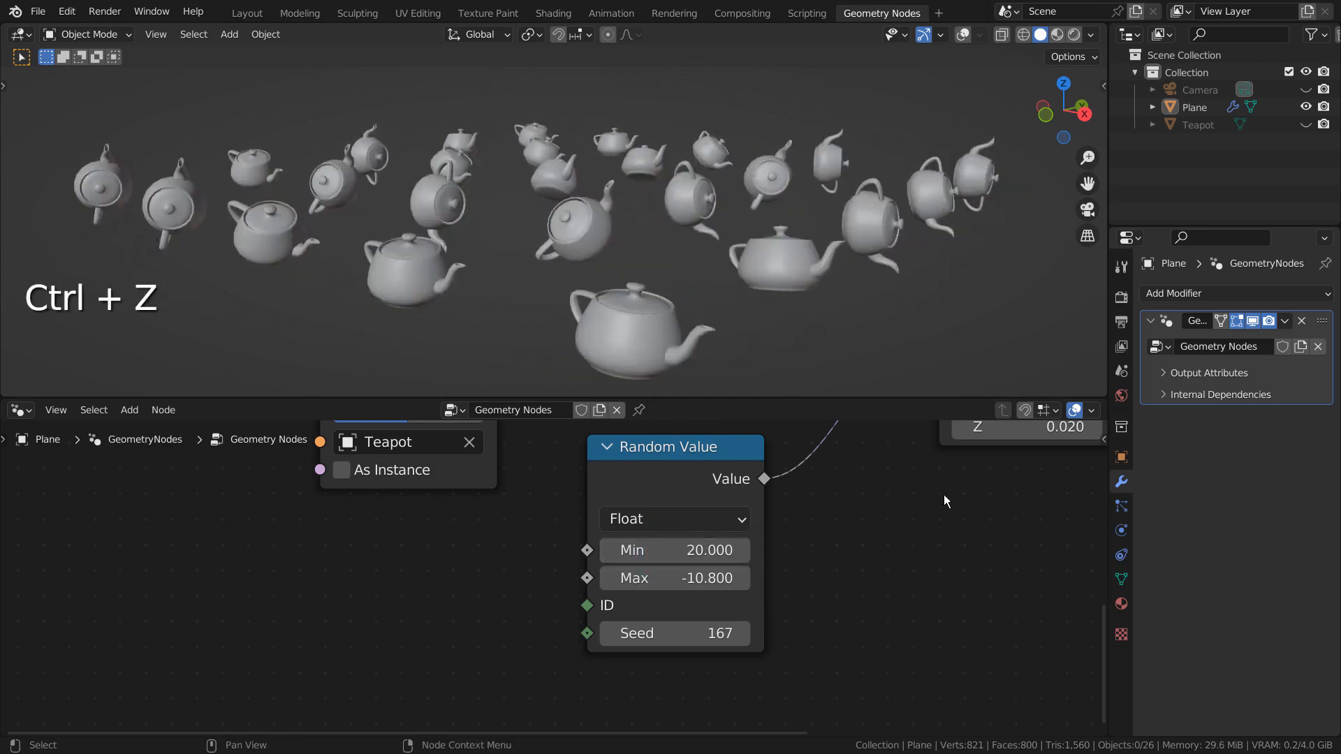
pyautogui.scroll(-7, 939, 494)
pyautogui.keyDown('shift'); pyautogui.moveTo(917, 489); pyautogui.dragTo(842, 544, button='middle'); pyautogui.keyUp('shift')
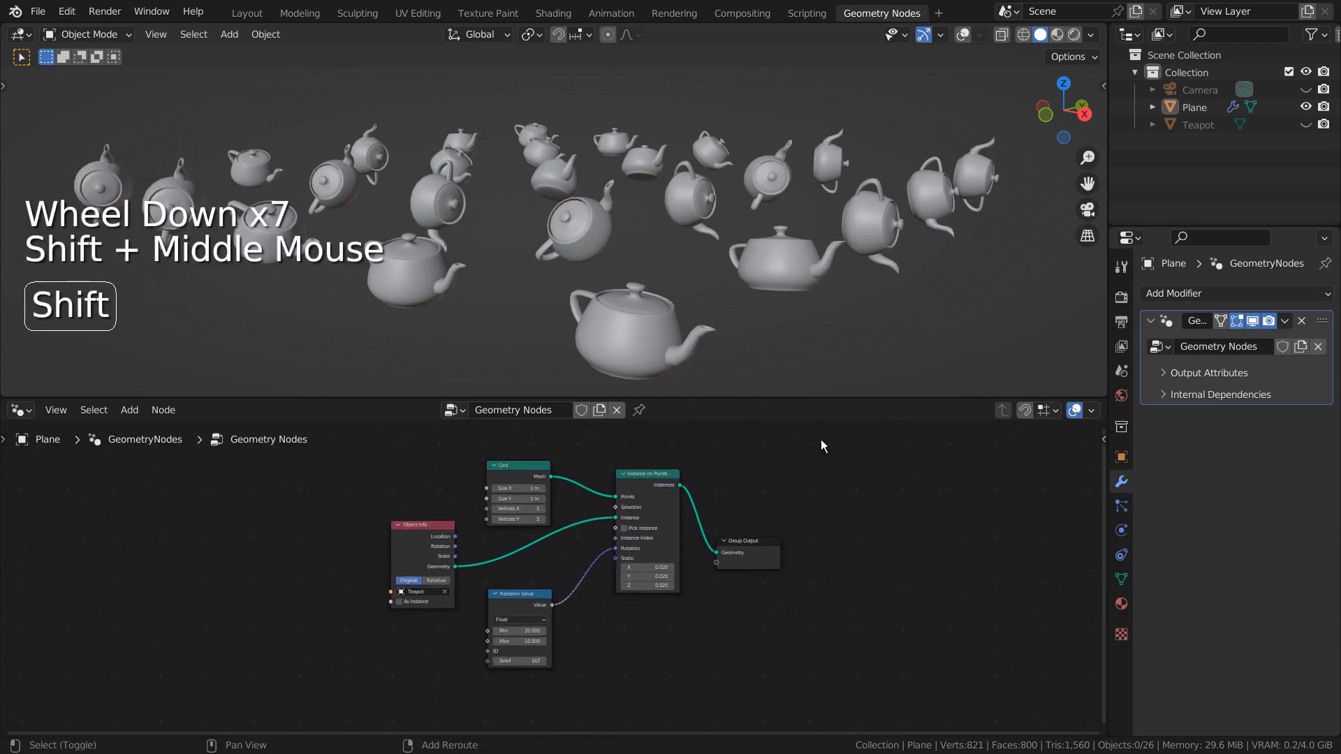
# In the Layout workspace, select the Plane and toggle its Geometry Nodes modifier off and on again in the viewport
pyautogui.click(245, 12)
pyautogui.click(1187, 108)
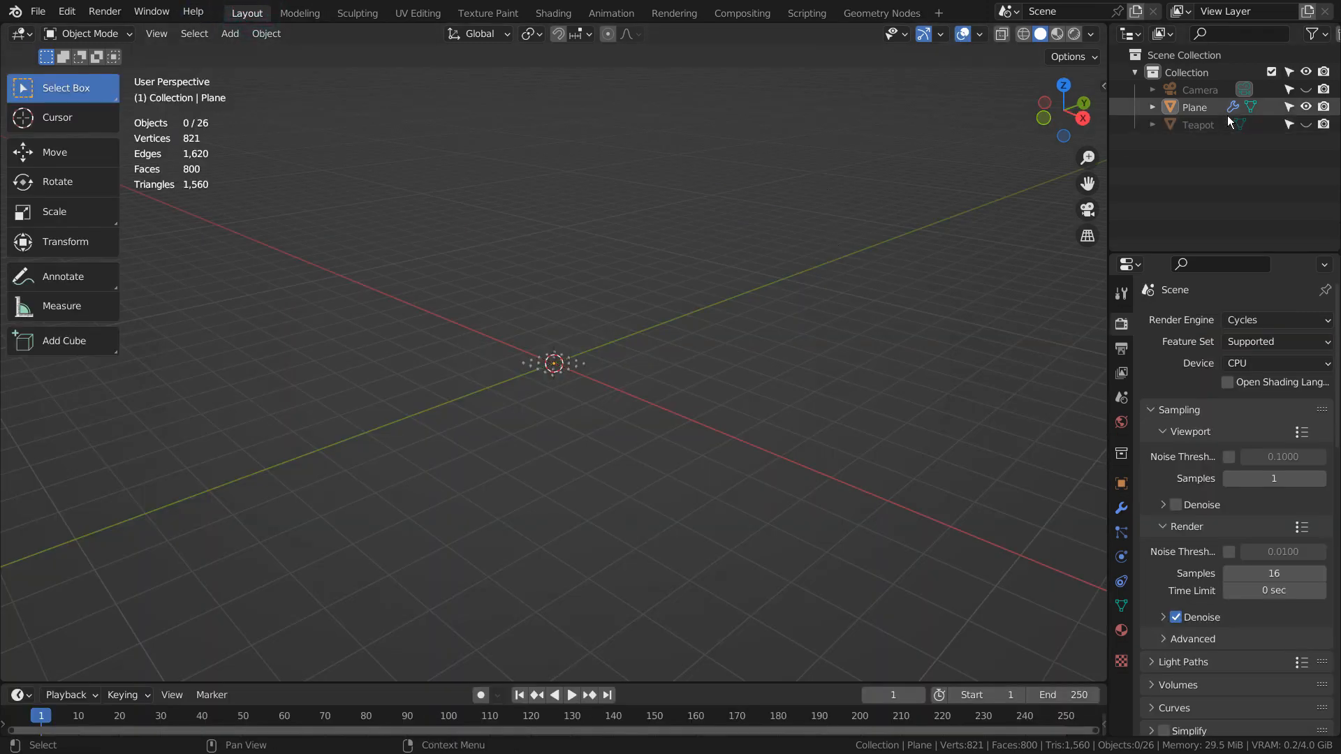
pyautogui.click(1121, 507)
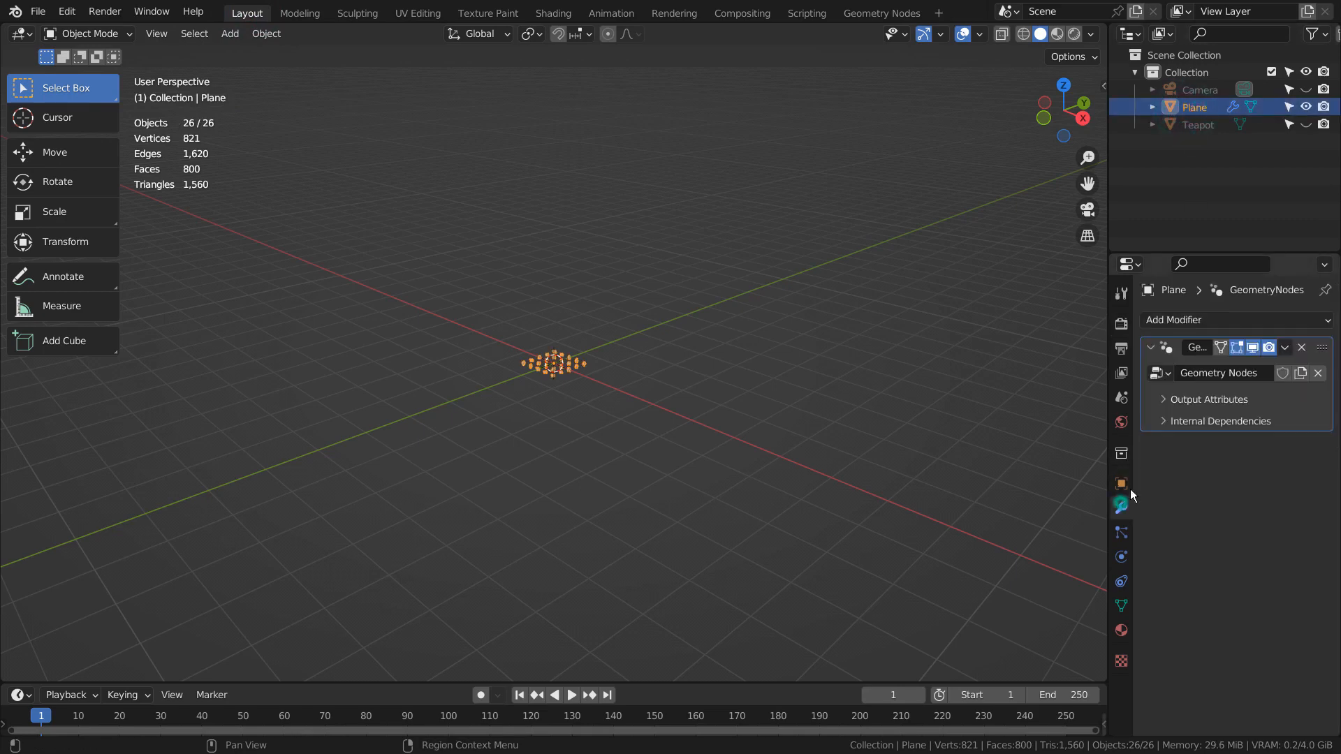
pyautogui.click(1253, 347)
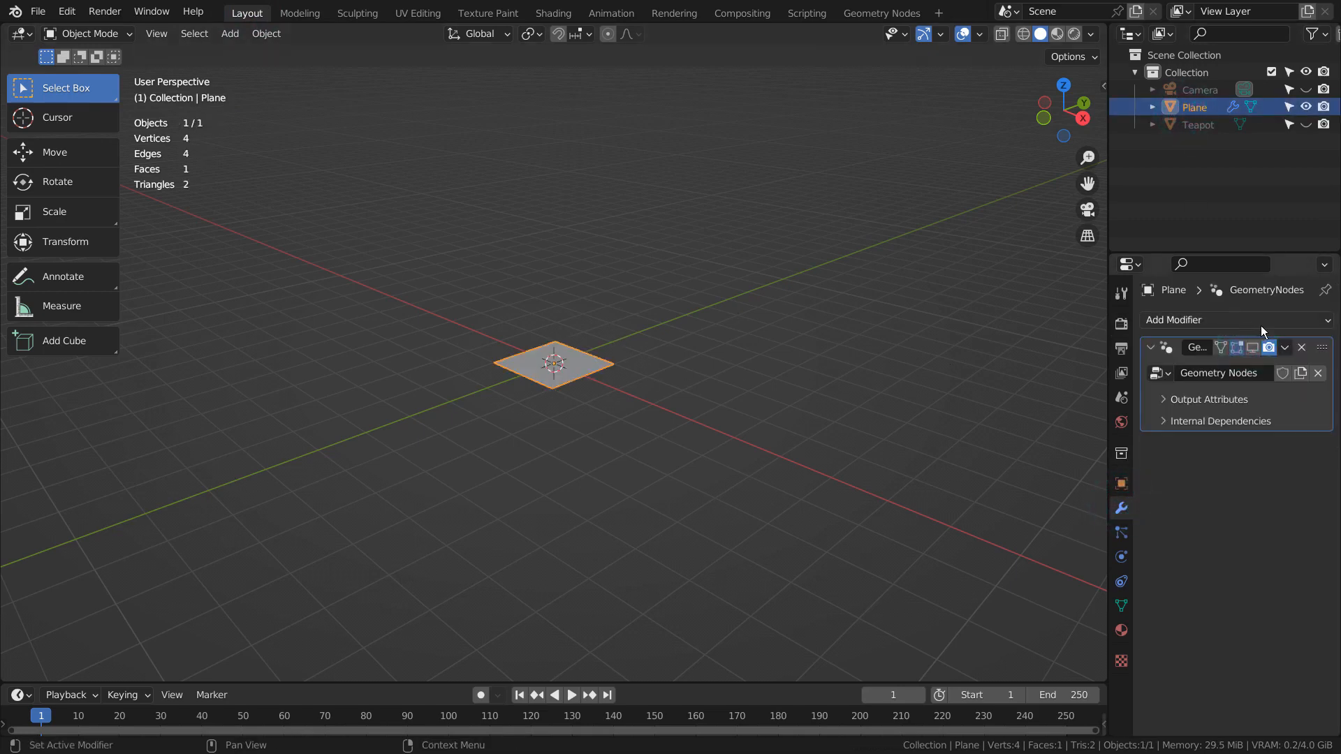
pyautogui.click(1252, 347)
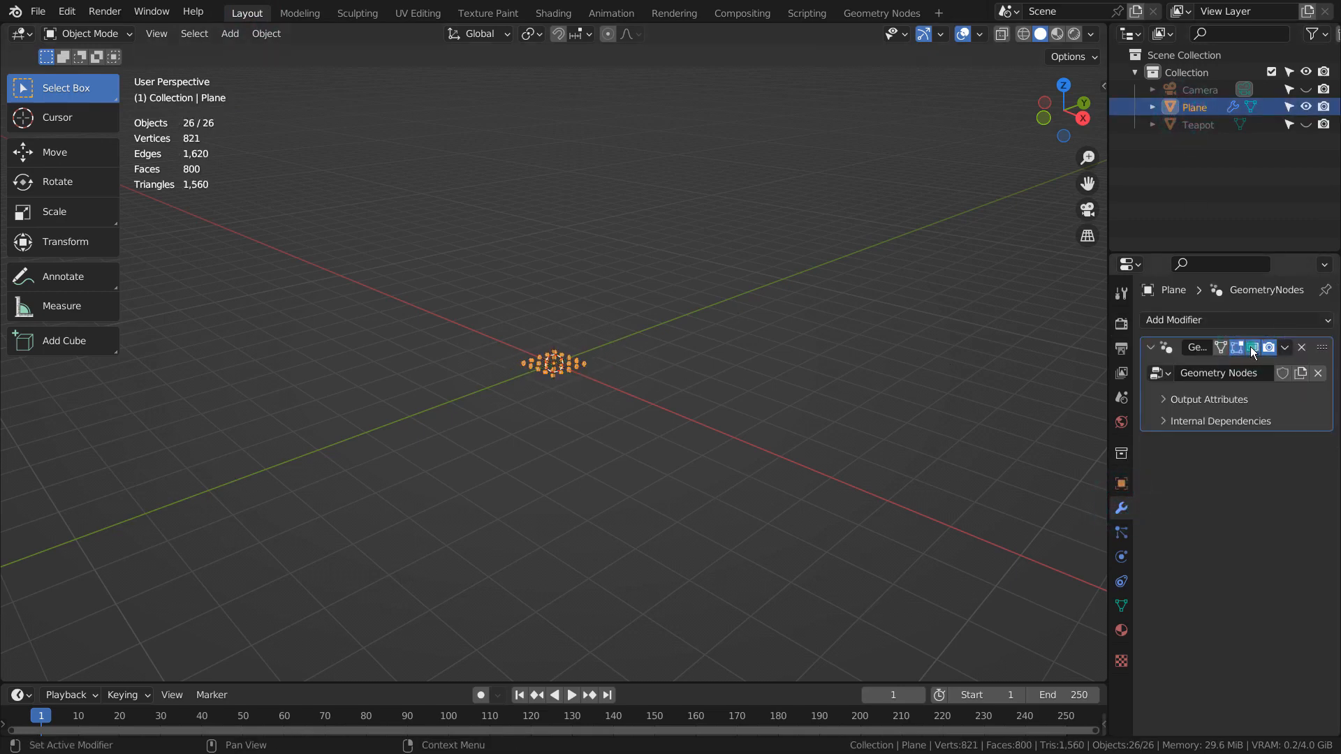
# Return to the Geometry Nodes workspace and maximize the node editor with all nodes framed
pyautogui.click(858, 14)
pyautogui.hotkey('ctrl', 'space')
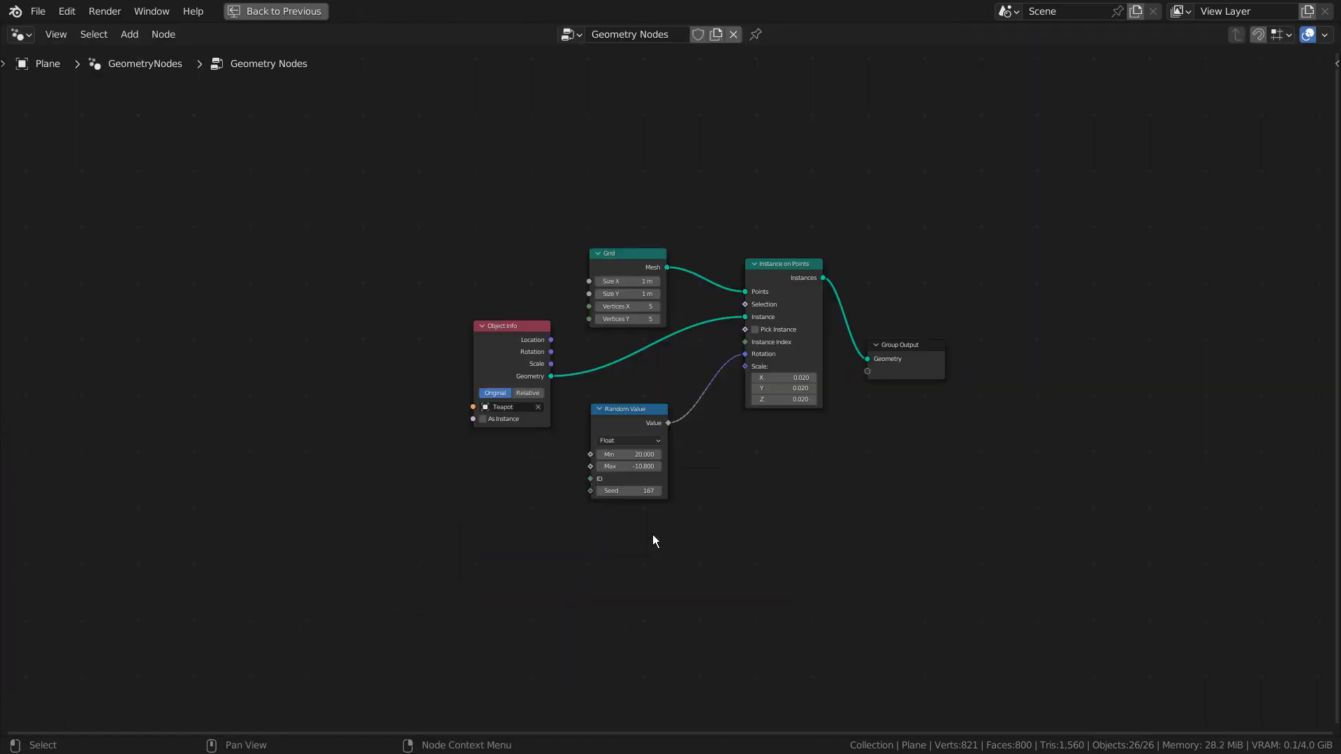
pyautogui.scroll(7, 867, 470)
pyautogui.scroll(-1, 956, 493)
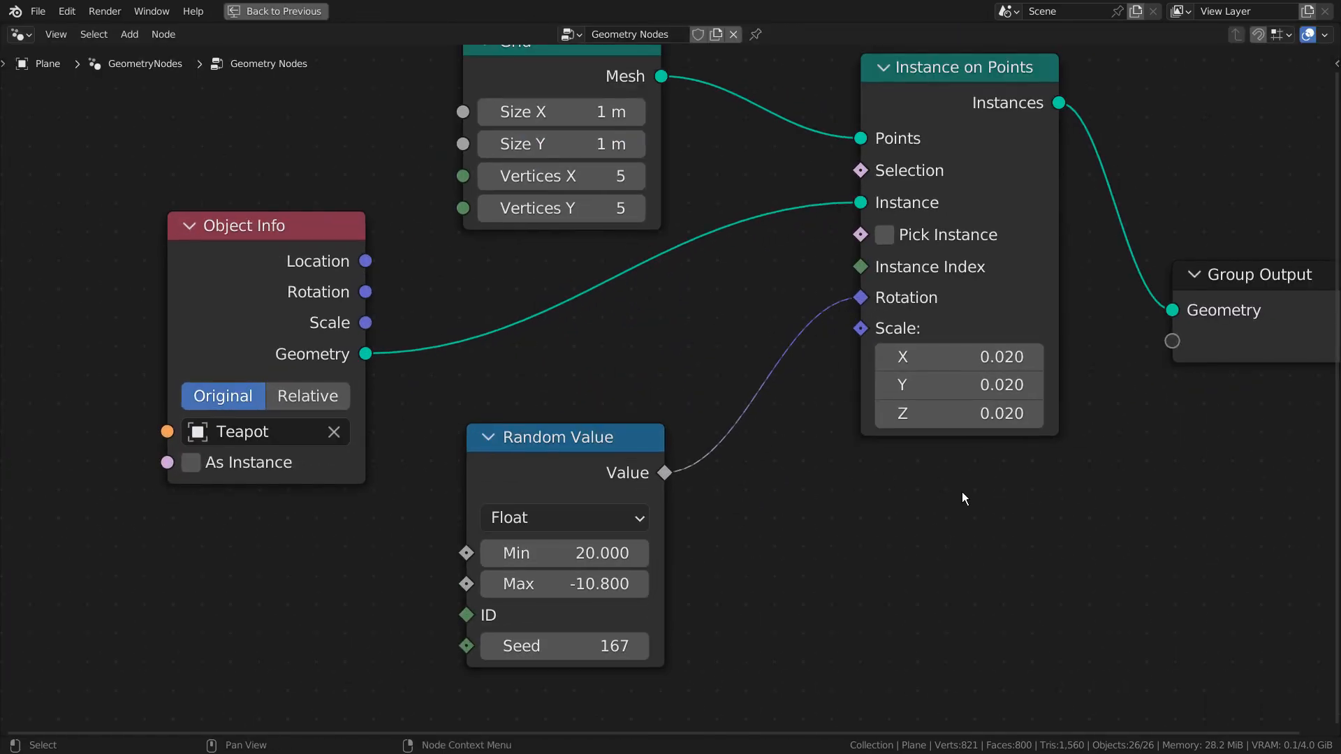
pyautogui.moveTo(962, 493); pyautogui.dragTo(898, 538, button='middle')
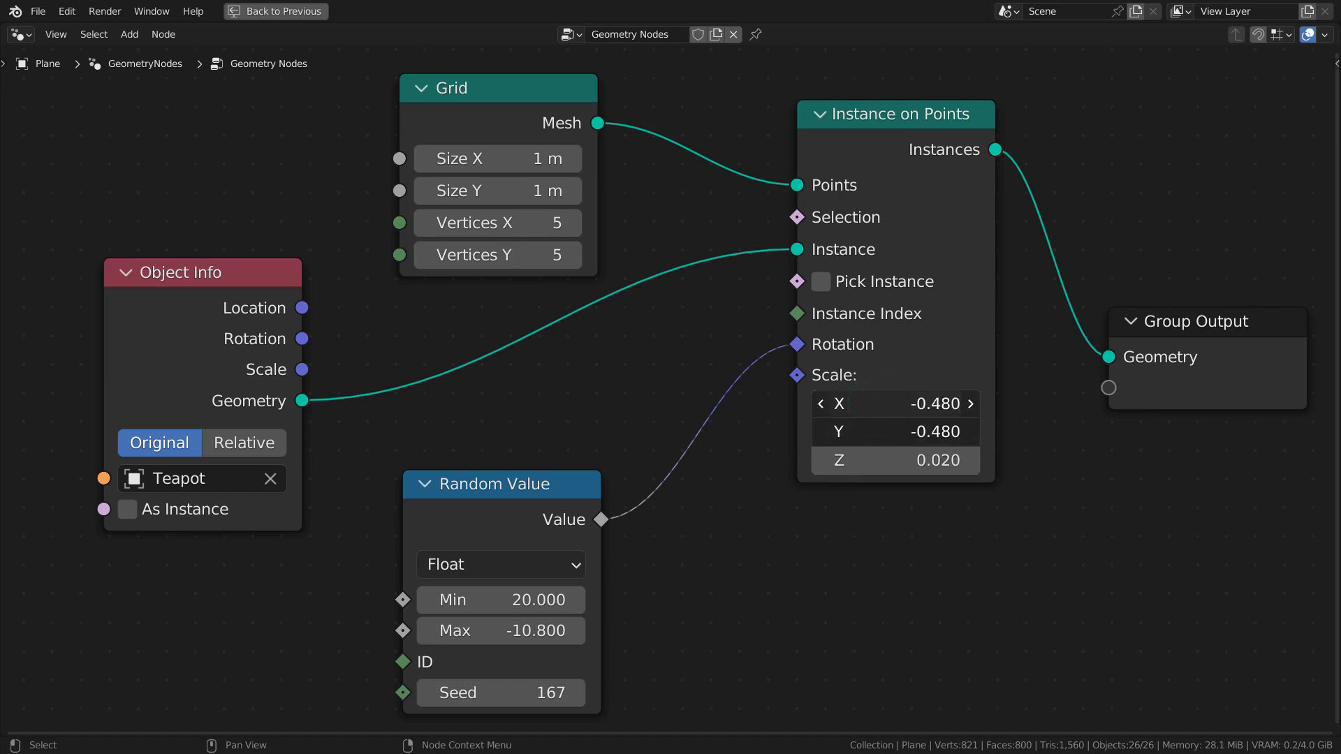
# Try editing the X, Y and Z scale of the Instance on Points node together
pyautogui.moveTo(887, 404); pyautogui.dragTo(898, 460)
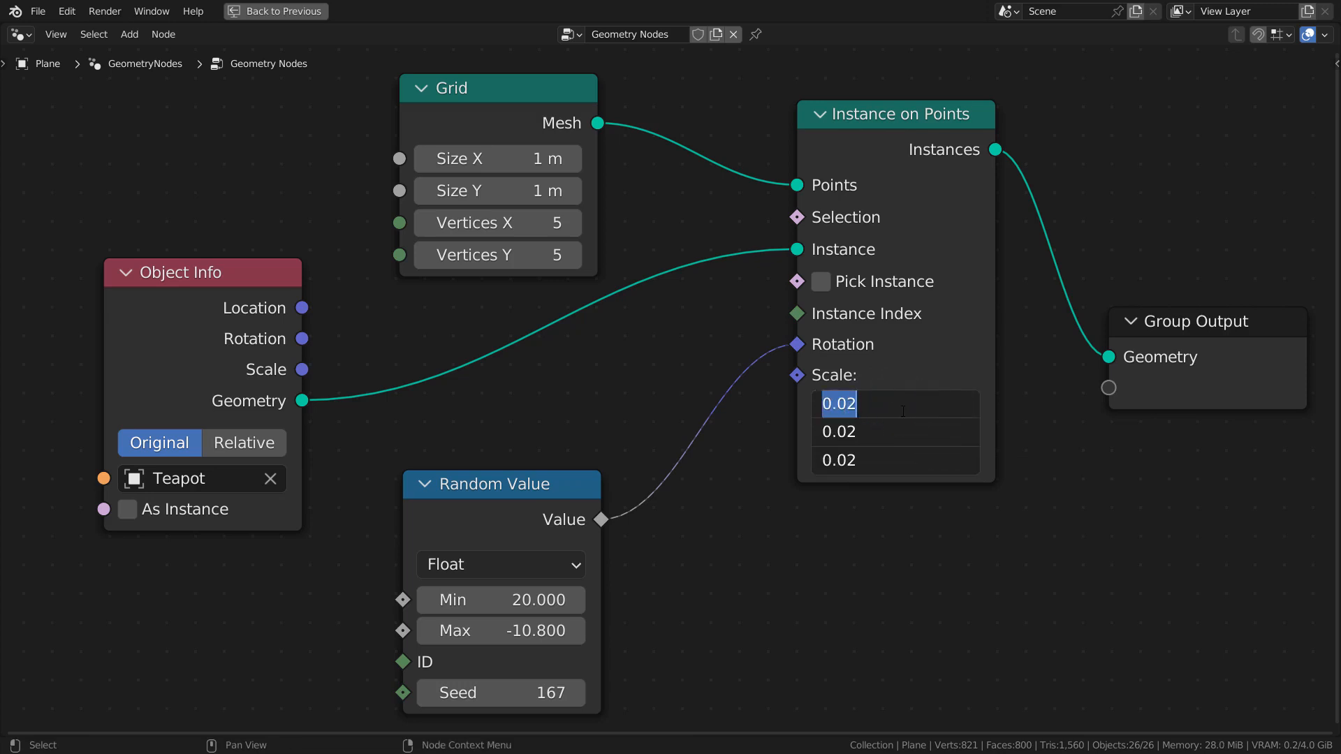
pyautogui.press('Return')
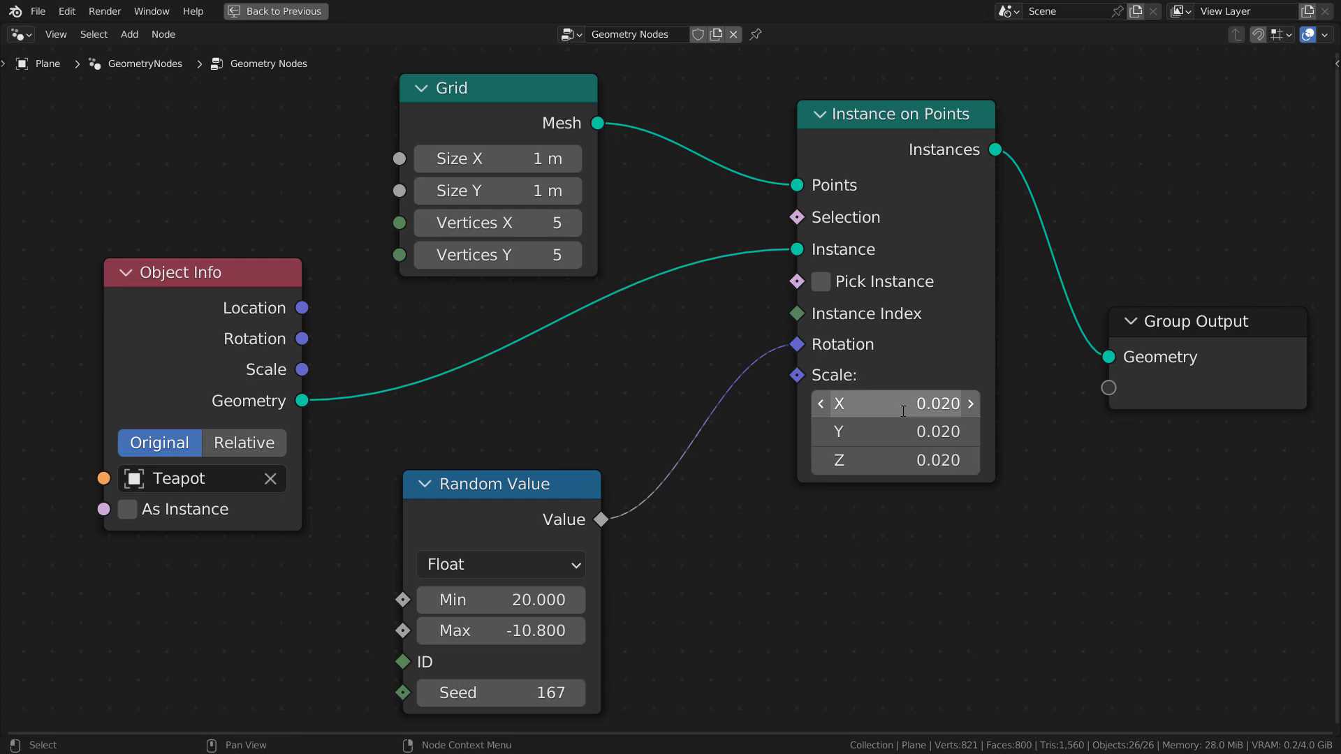
pyautogui.hotkey('ctrl', 'space')
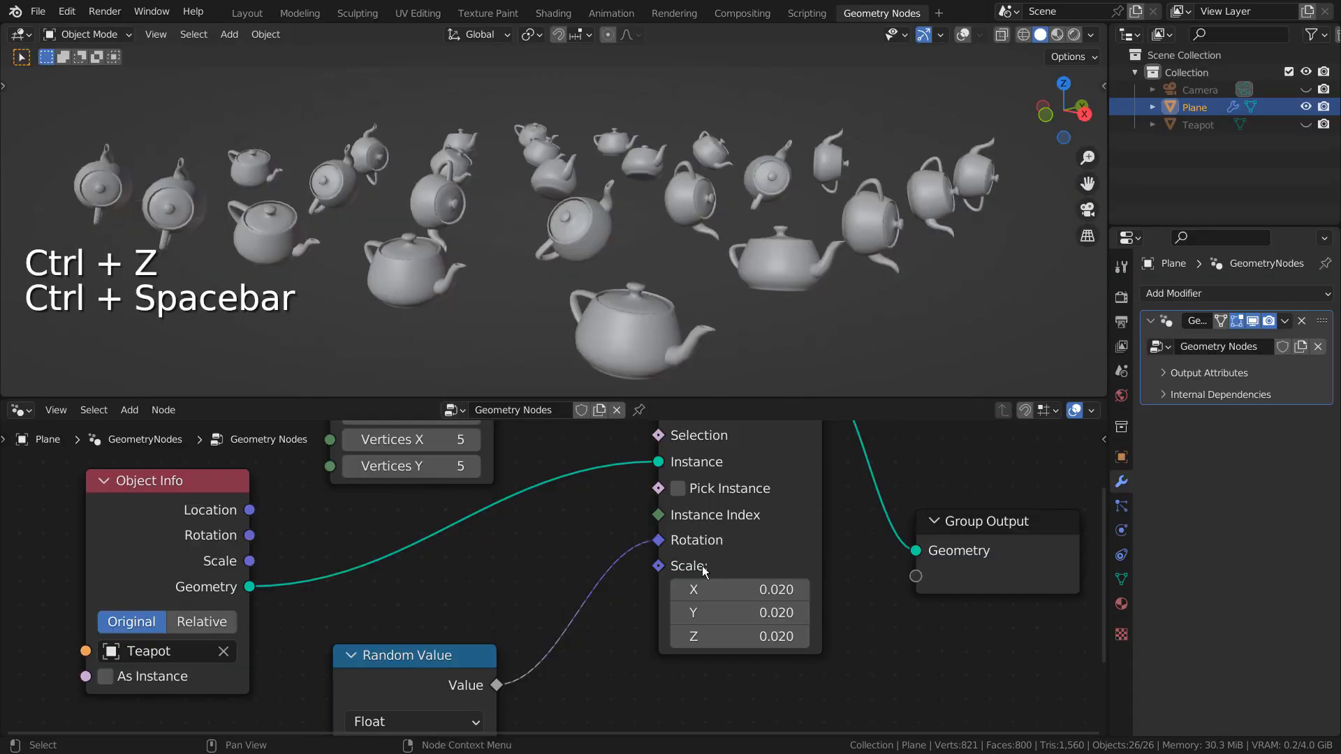
# Add a Value node to the maximized node editor and connect it to the Scale input of Instance on Points
pyautogui.hotkey('ctrl', 'space')
pyautogui.hotkey('shift', 'a')
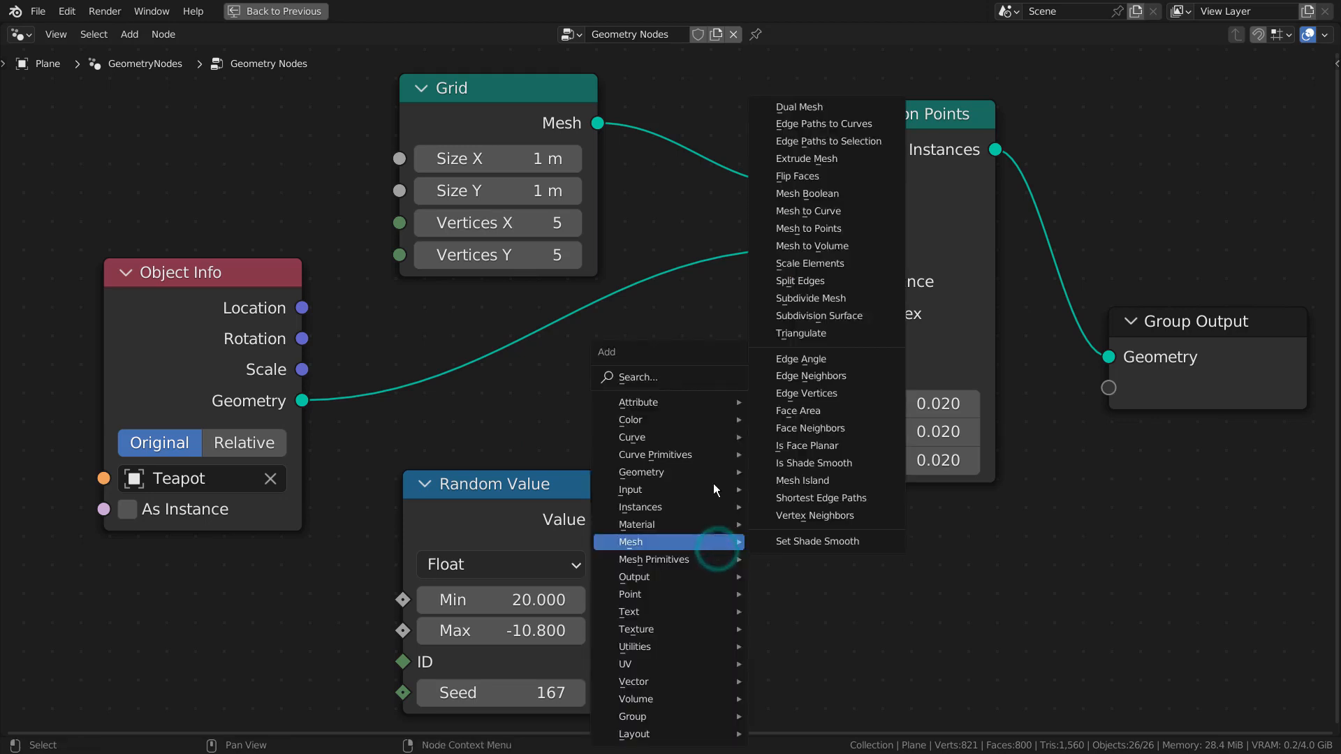
pyautogui.write('value')
pyautogui.press('Return')
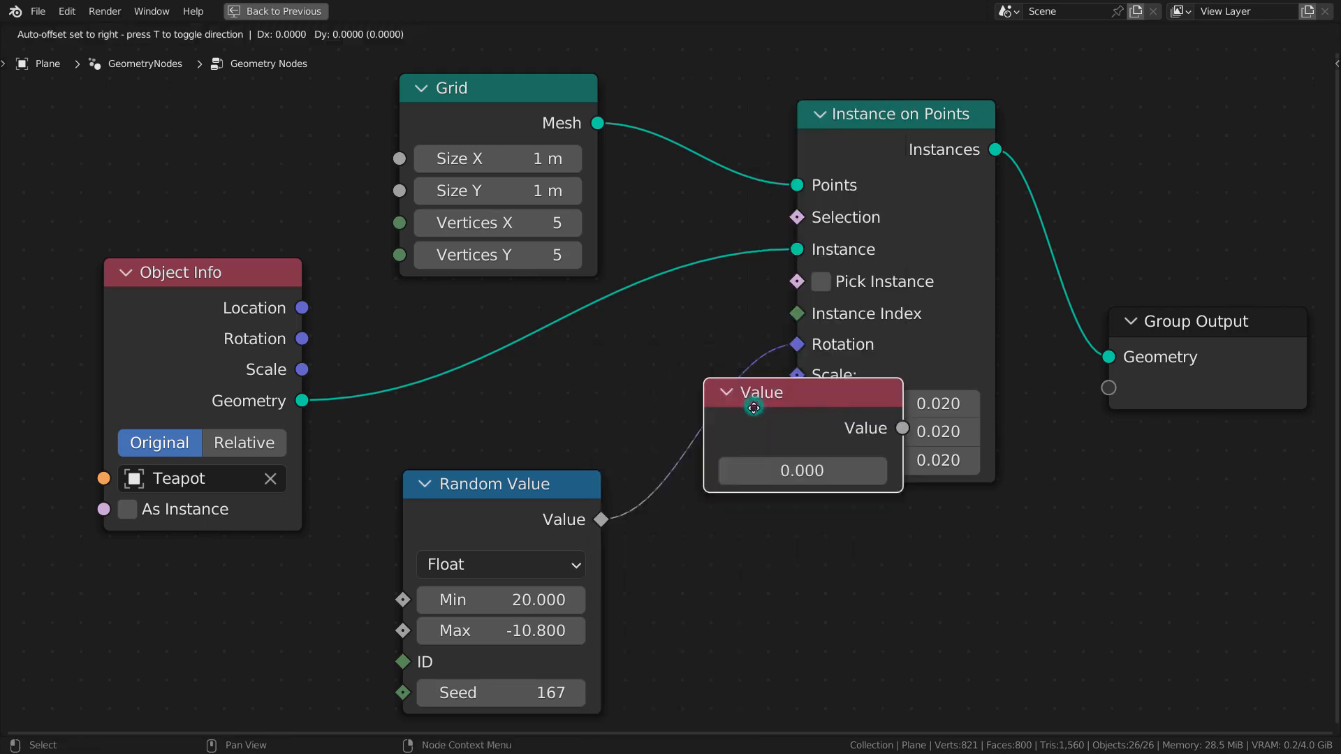
pyautogui.click(596, 587)
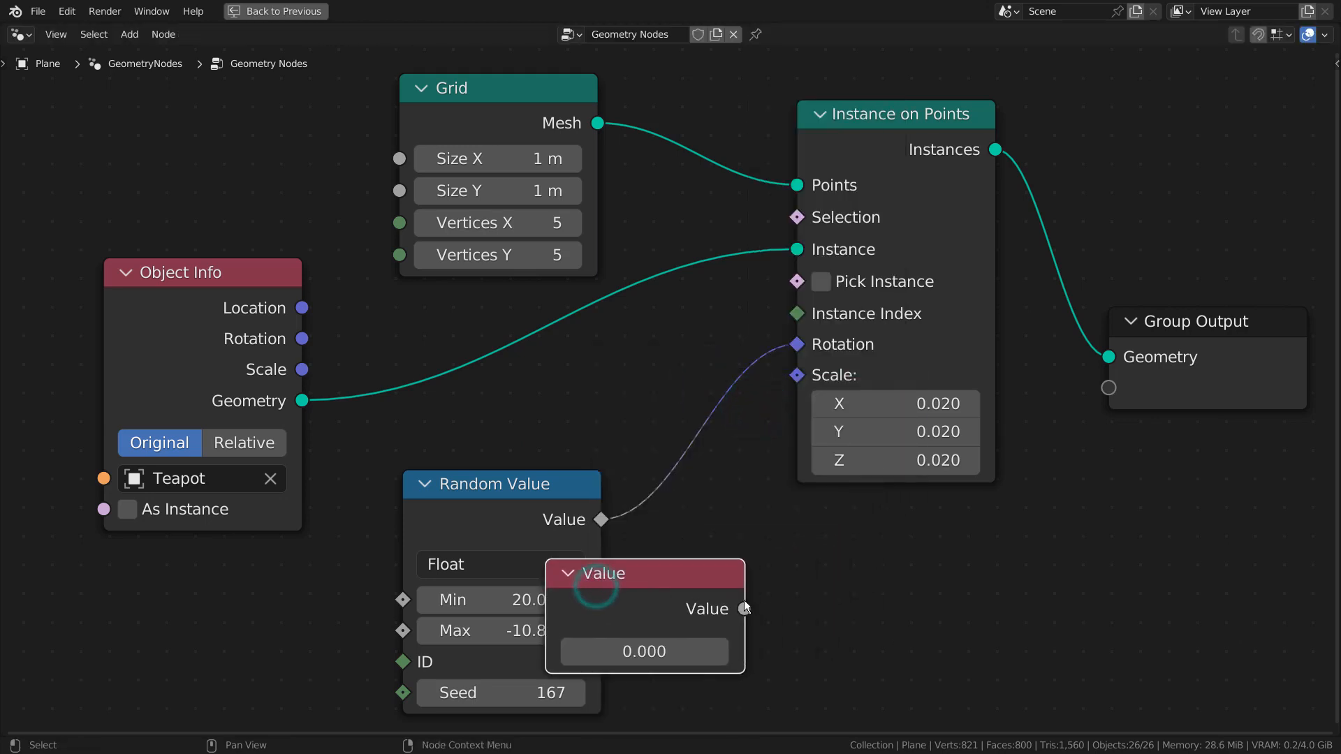
pyautogui.moveTo(744, 608); pyautogui.dragTo(788, 419)
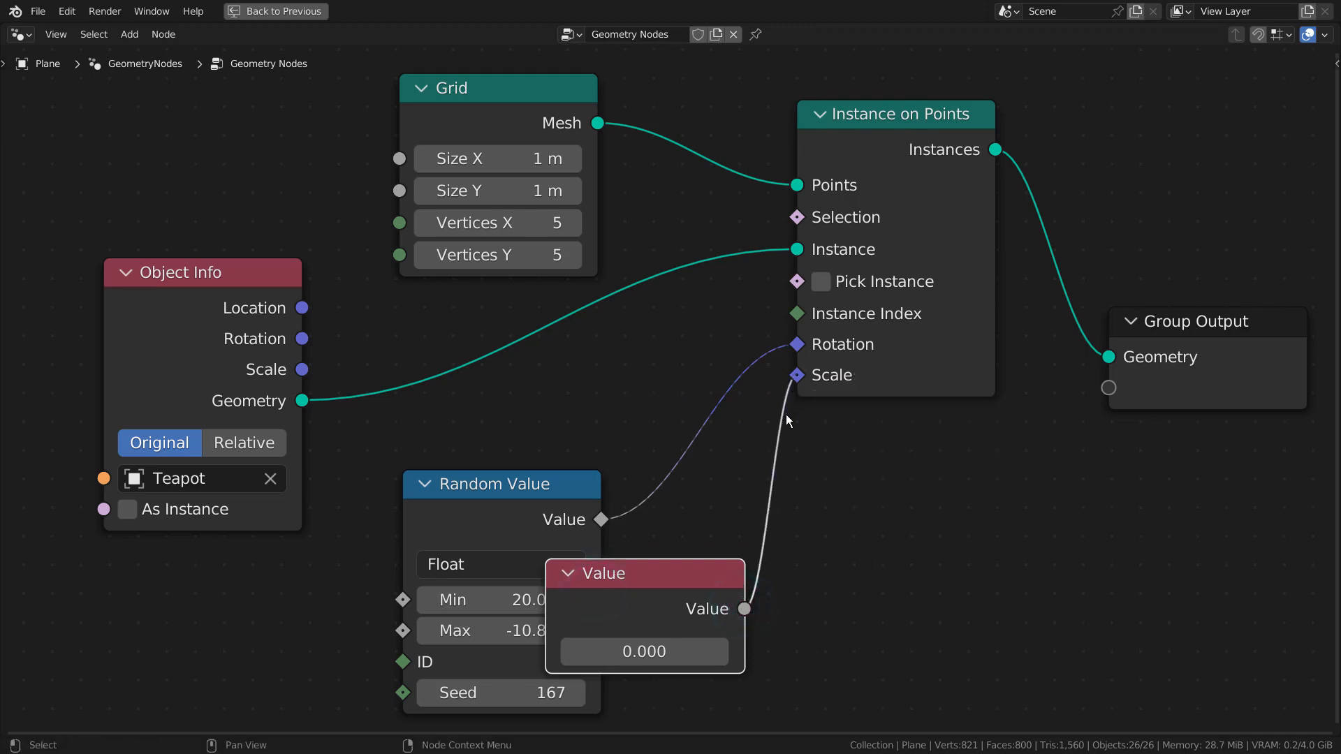
# Set the Value node that drives the scale first to 0.01 and finally to 0.02
pyautogui.click(655, 658)
pyautogui.write('.01')
pyautogui.press('Return')
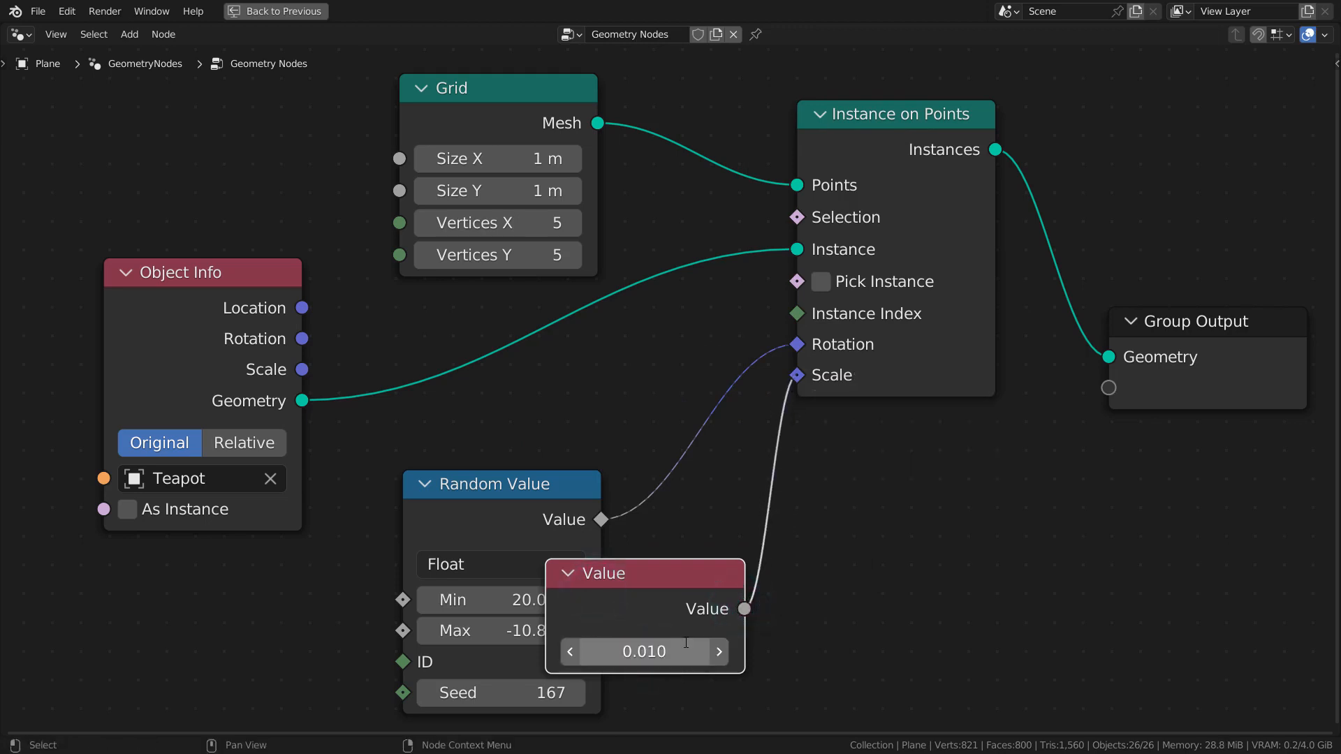
pyautogui.click(685, 642)
pyautogui.press('BackSpace')
pyautogui.write('.02')
pyautogui.press('Return')
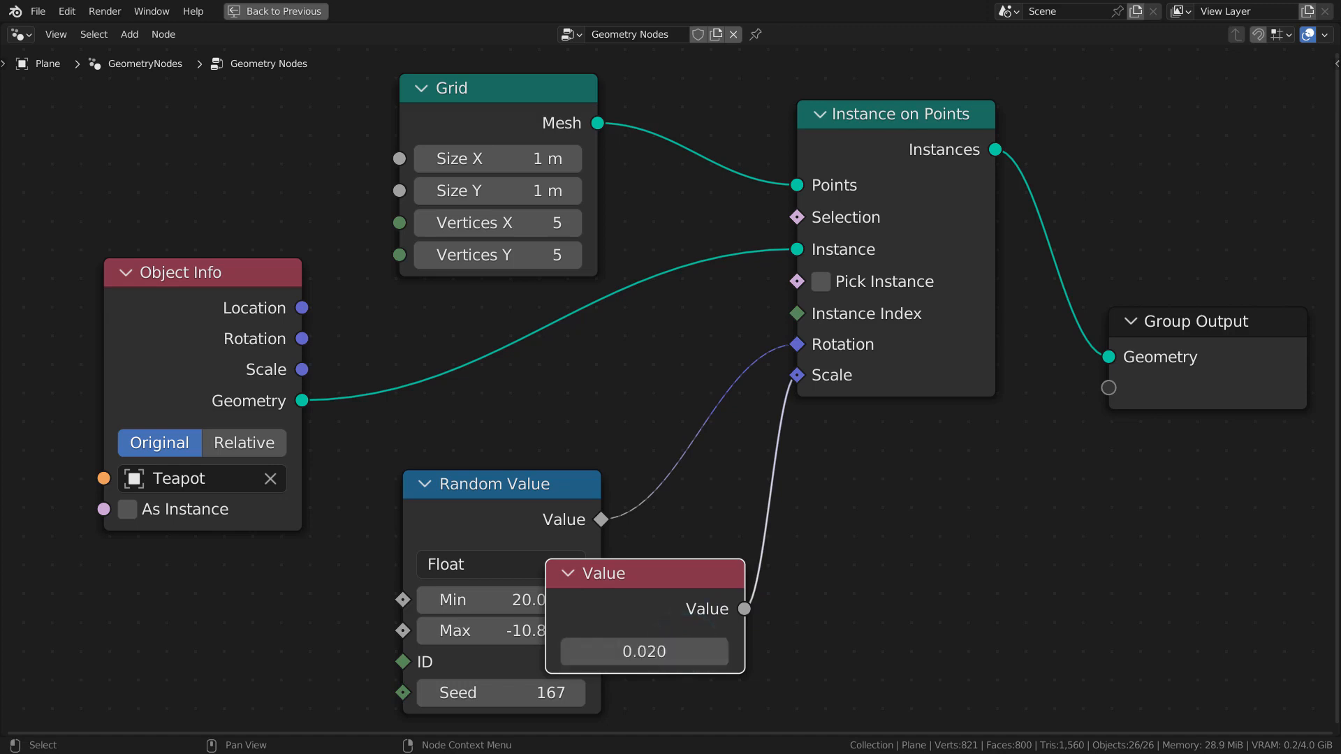
# Move the Random Value node clear of the Value node and restore the node editor to its normal size
pyautogui.moveTo(502, 493); pyautogui.dragTo(426, 451)
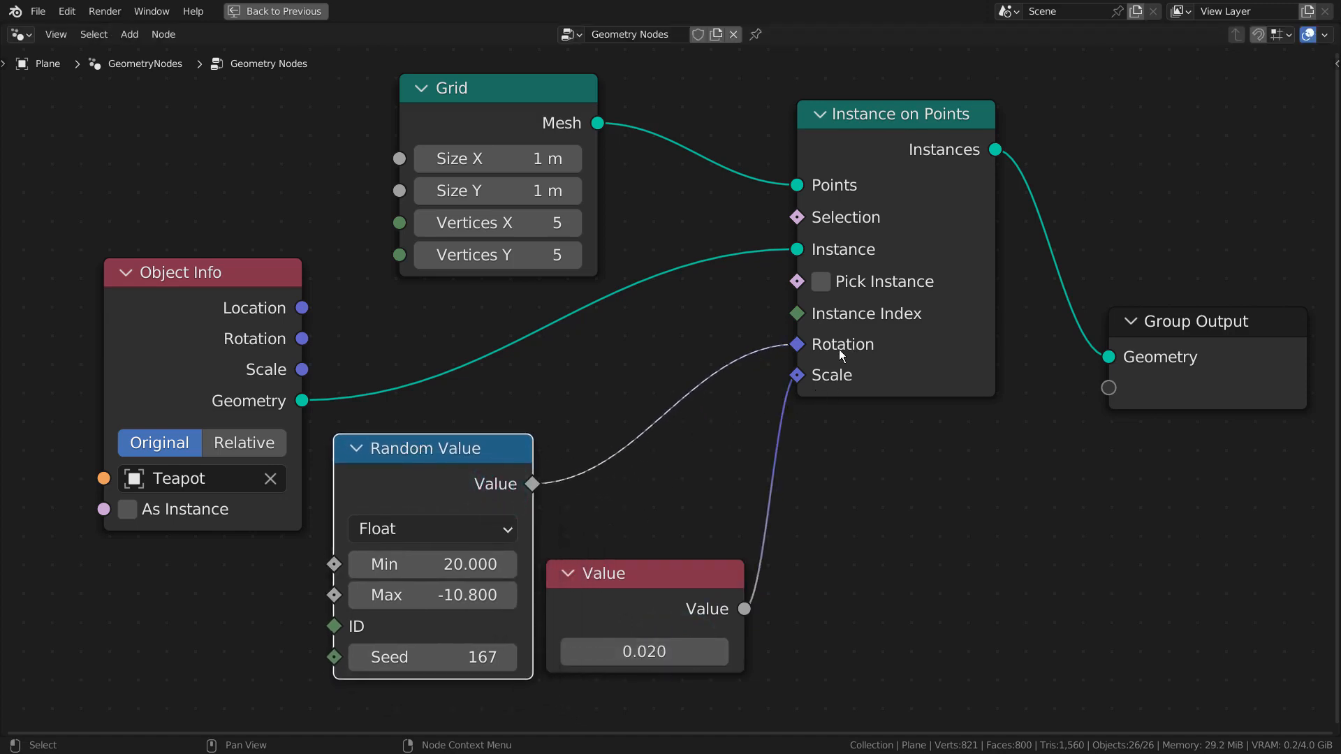
pyautogui.hotkey('ctrl', 'space')
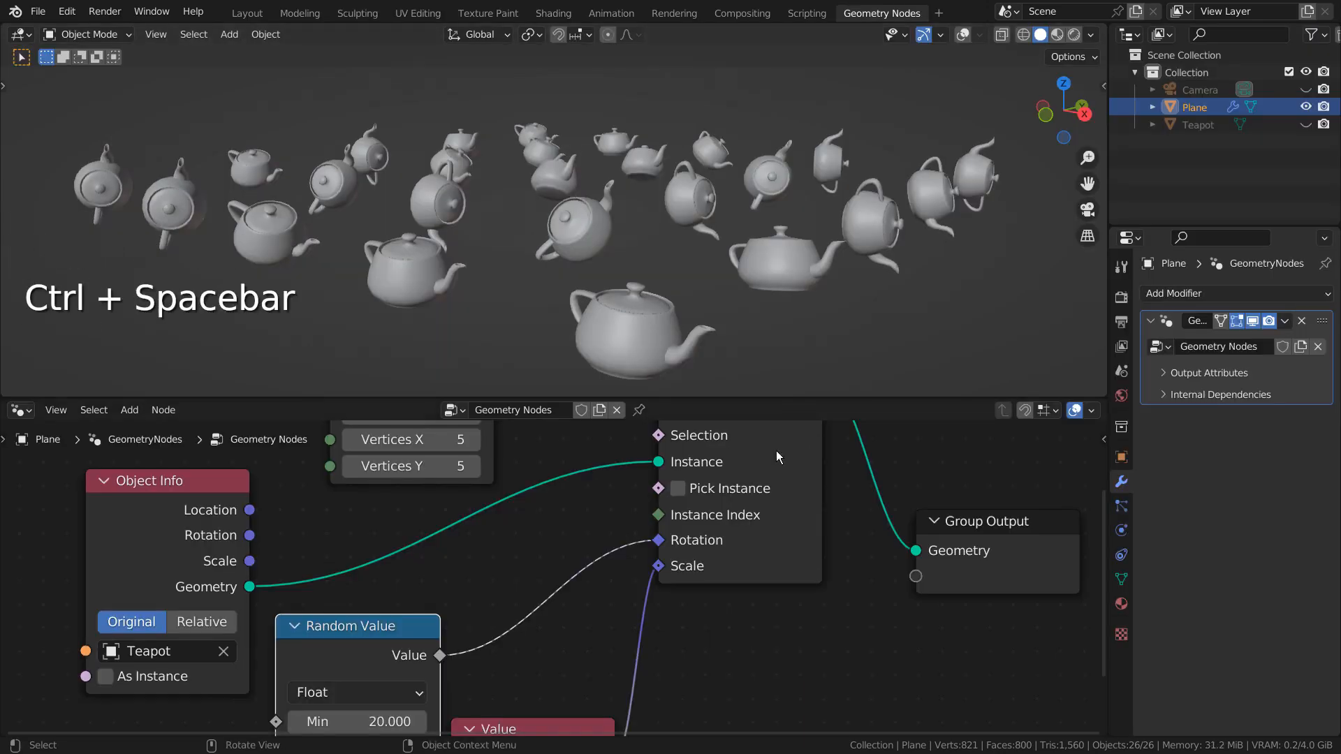
pyautogui.keyDown('shift'); pyautogui.moveTo(706, 596); pyautogui.dragTo(900, 439, button='middle'); pyautogui.keyUp('shift')
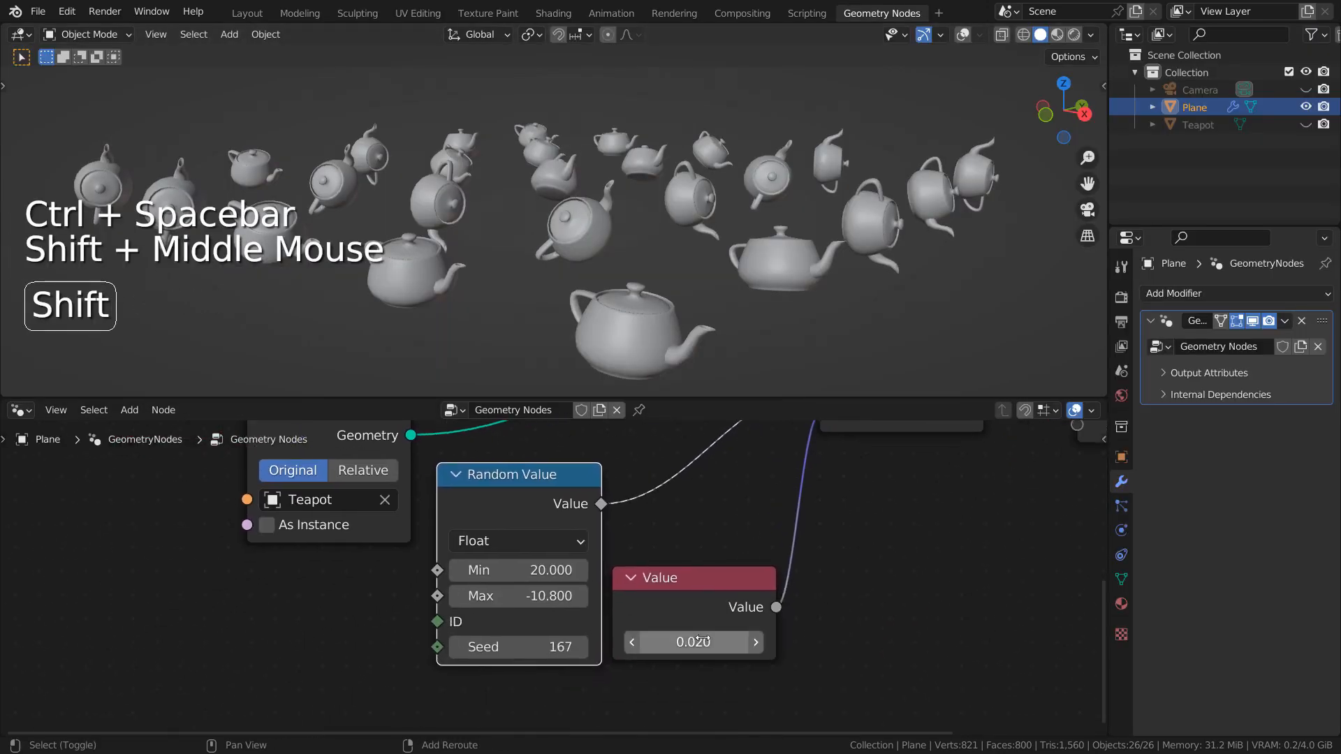
# Try finely adjusting the Value node to rescale all teapots uniformly, and undo the change
pyautogui.keyDown('shift'); pyautogui.click(681, 636); pyautogui.keyUp('shift')
pyautogui.click(703, 606)
pyautogui.keyDown('shift'); pyautogui.moveTo(682, 635); pyautogui.dragTo(711, 635); pyautogui.keyUp('shift')
pyautogui.hotkey('ctrl', 'z')
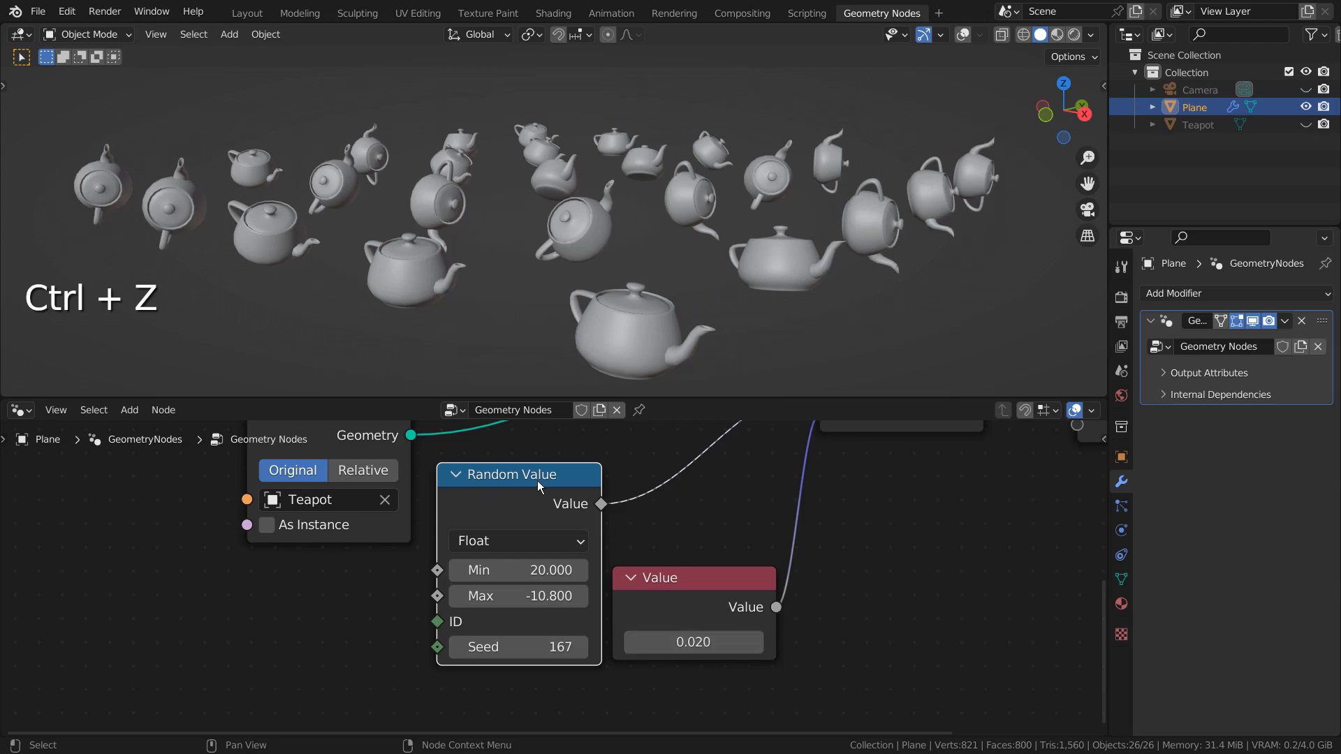
# Fine-tune the Random Value node's Min to 22.12 and Max to -10.95
pyautogui.moveTo(531, 571)
pyautogui.keyDown('shift'); pyautogui.mouseDown()
pyautogui.moveTo(478, 570)
pyautogui.moveTo(552, 570)
pyautogui.mouseUp(); pyautogui.keyUp('shift')
pyautogui.keyDown('shift'); pyautogui.moveTo(778, 467); pyautogui.dragTo(682, 566, button='middle'); pyautogui.keyUp('shift')
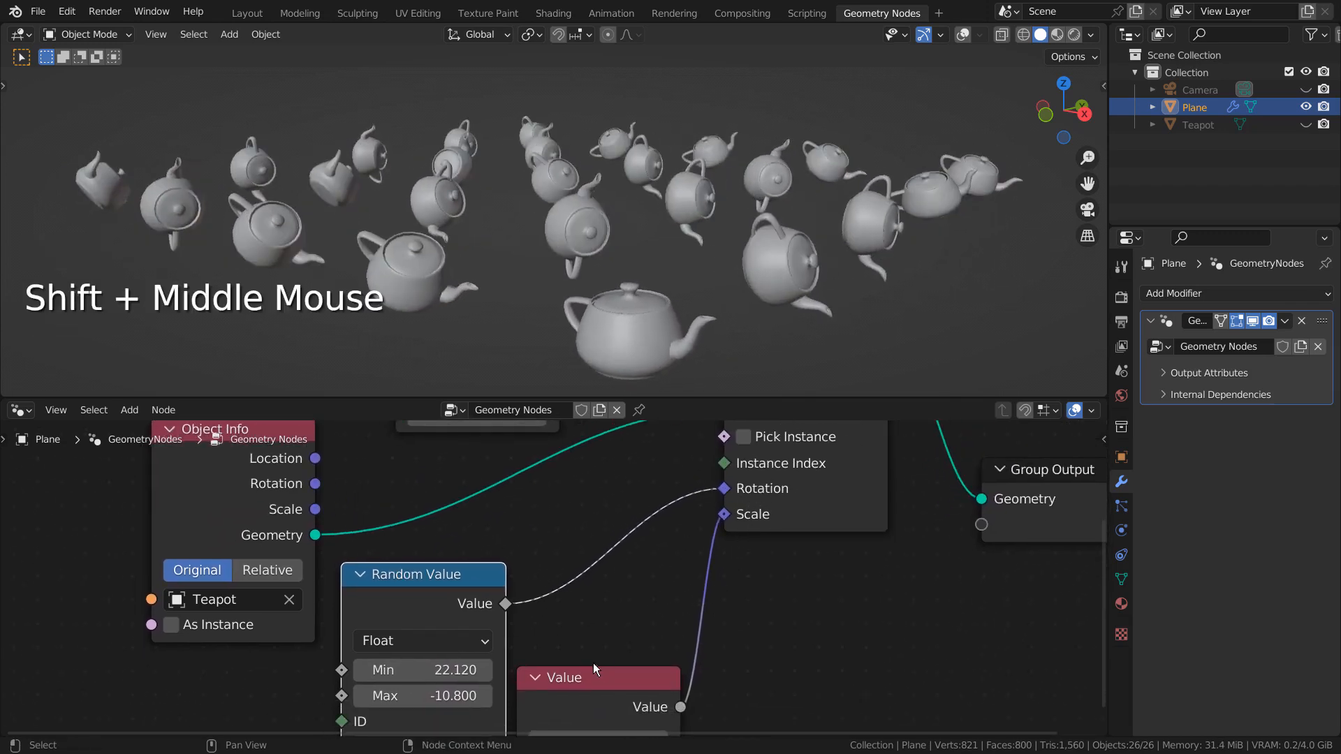
pyautogui.keyDown('shift'); pyautogui.moveTo(603, 627); pyautogui.dragTo(684, 502, button='middle'); pyautogui.keyUp('shift')
pyautogui.moveTo(668, 558); pyautogui.dragTo(676, 561)
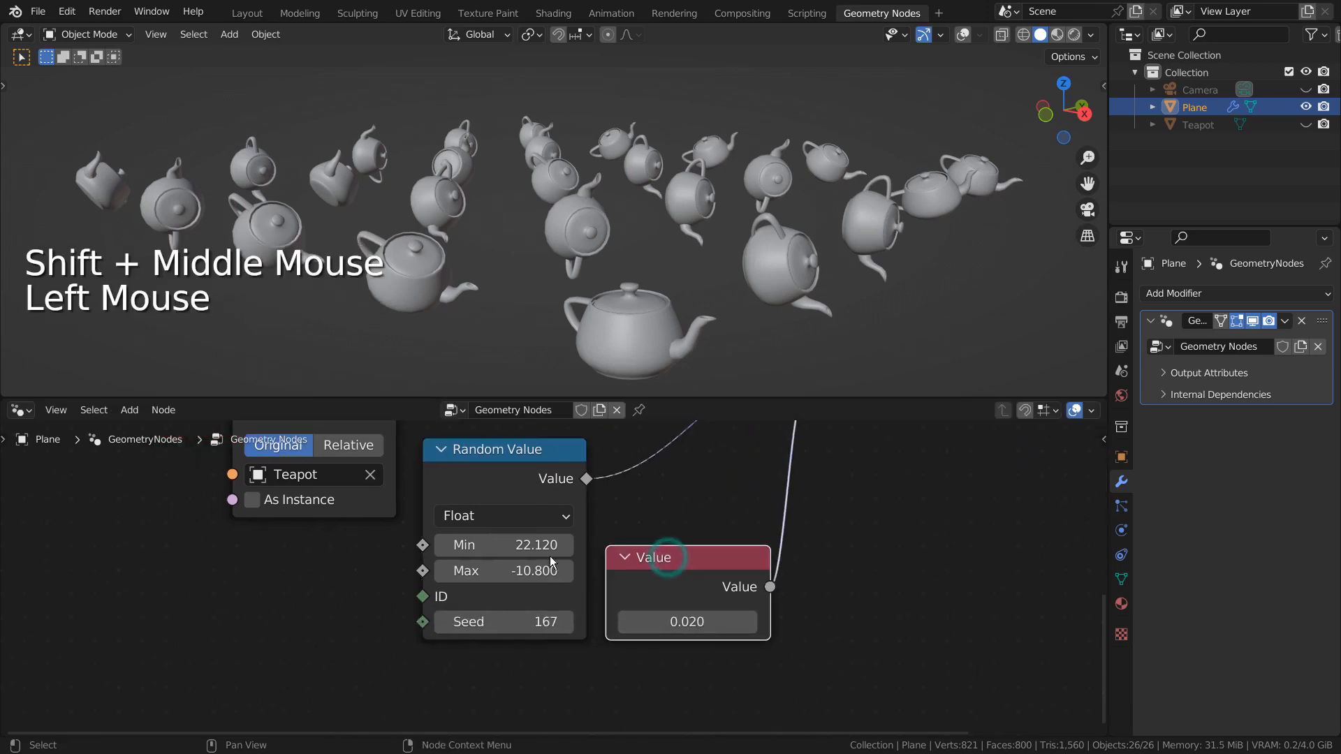
pyautogui.moveTo(552, 571)
pyautogui.keyDown('shift'); pyautogui.mouseDown()
pyautogui.moveTo(579, 570)
pyautogui.moveTo(548, 570)
pyautogui.mouseUp(); pyautogui.keyUp('shift')
# Duplicate the Random Value node, link the copy to the original's Max, and connect the original's Value to the Scale of Instance on Points
pyautogui.scroll(-3, 722, 518)
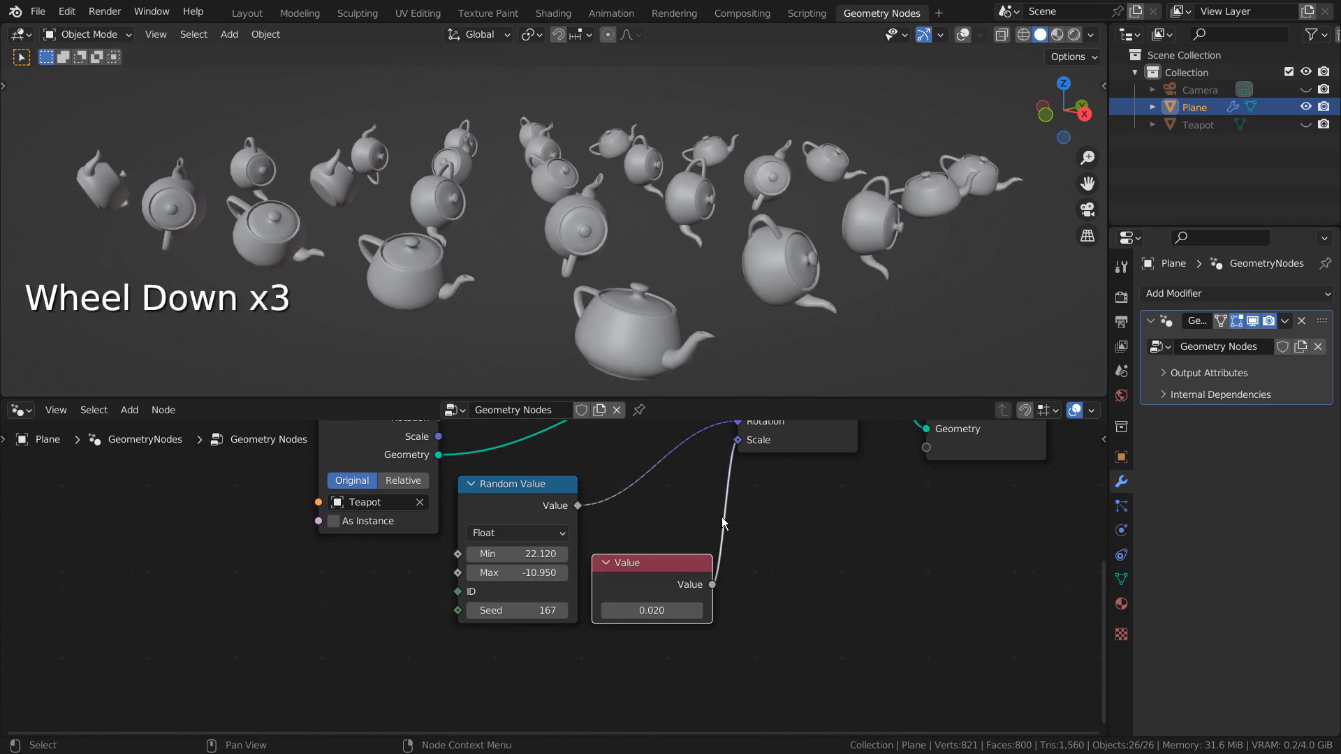
pyautogui.keyDown('shift'); pyautogui.moveTo(722, 517); pyautogui.dragTo(692, 573, button='middle'); pyautogui.keyUp('shift')
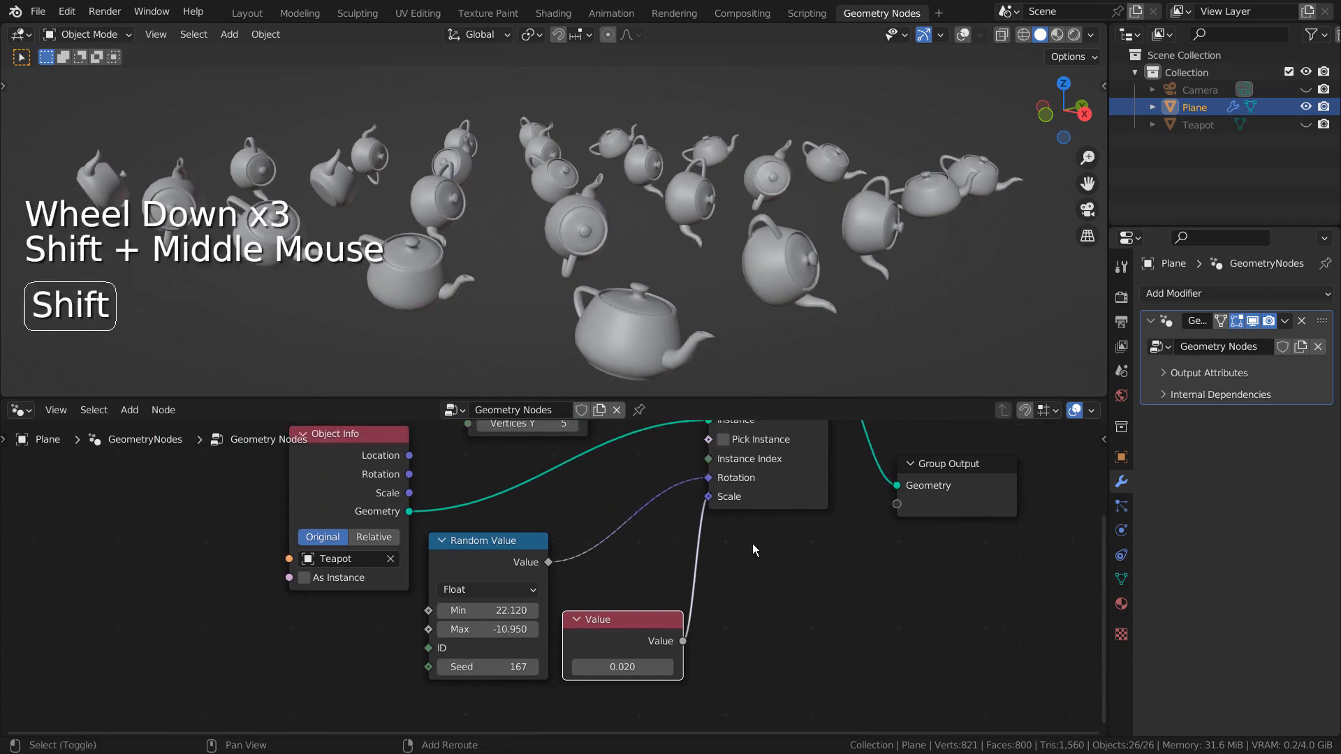
pyautogui.click(472, 574)
pyautogui.hotkey('shift', 'd')
pyautogui.click(293, 639)
pyautogui.moveTo(364, 640); pyautogui.dragTo(428, 629)
pyautogui.moveTo(548, 562); pyautogui.dragTo(708, 496)
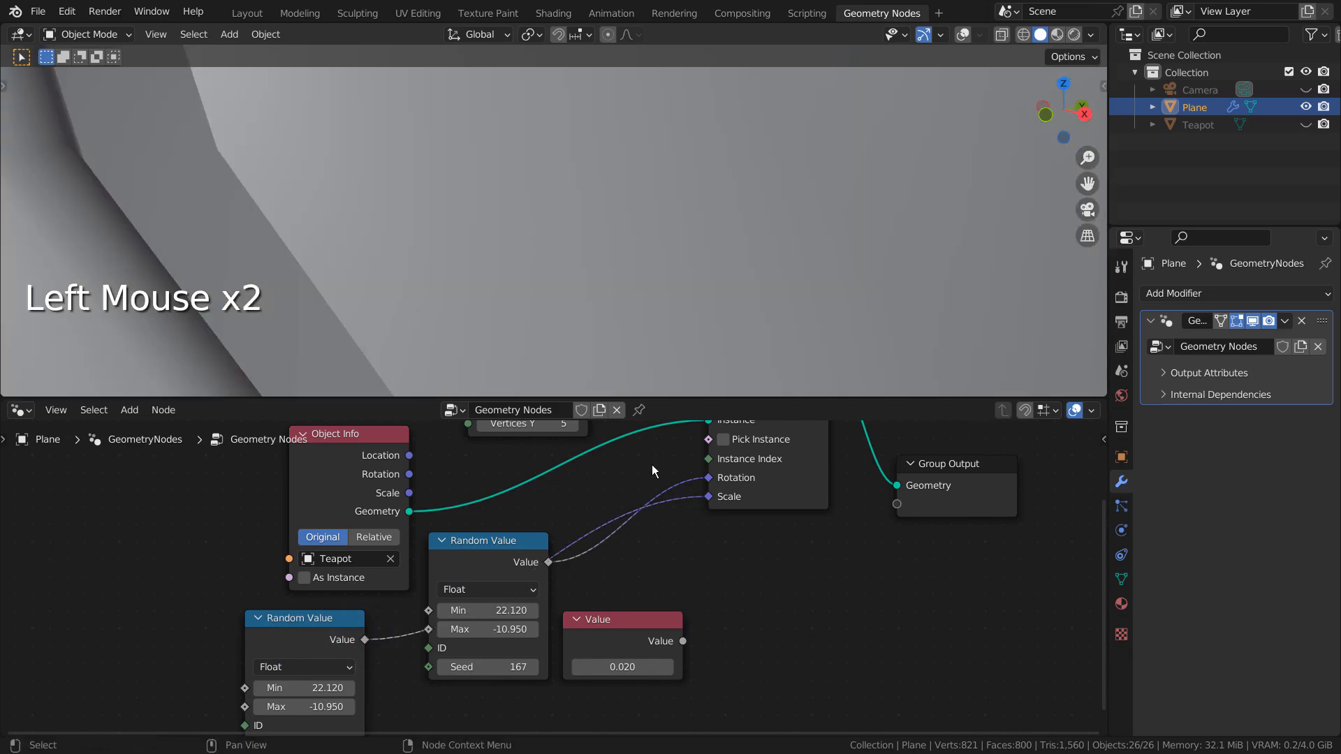
# Examine the oversized teapots and try finely adjusting the duplicated Random Value node's Min
pyautogui.scroll(-12, 596, 261)
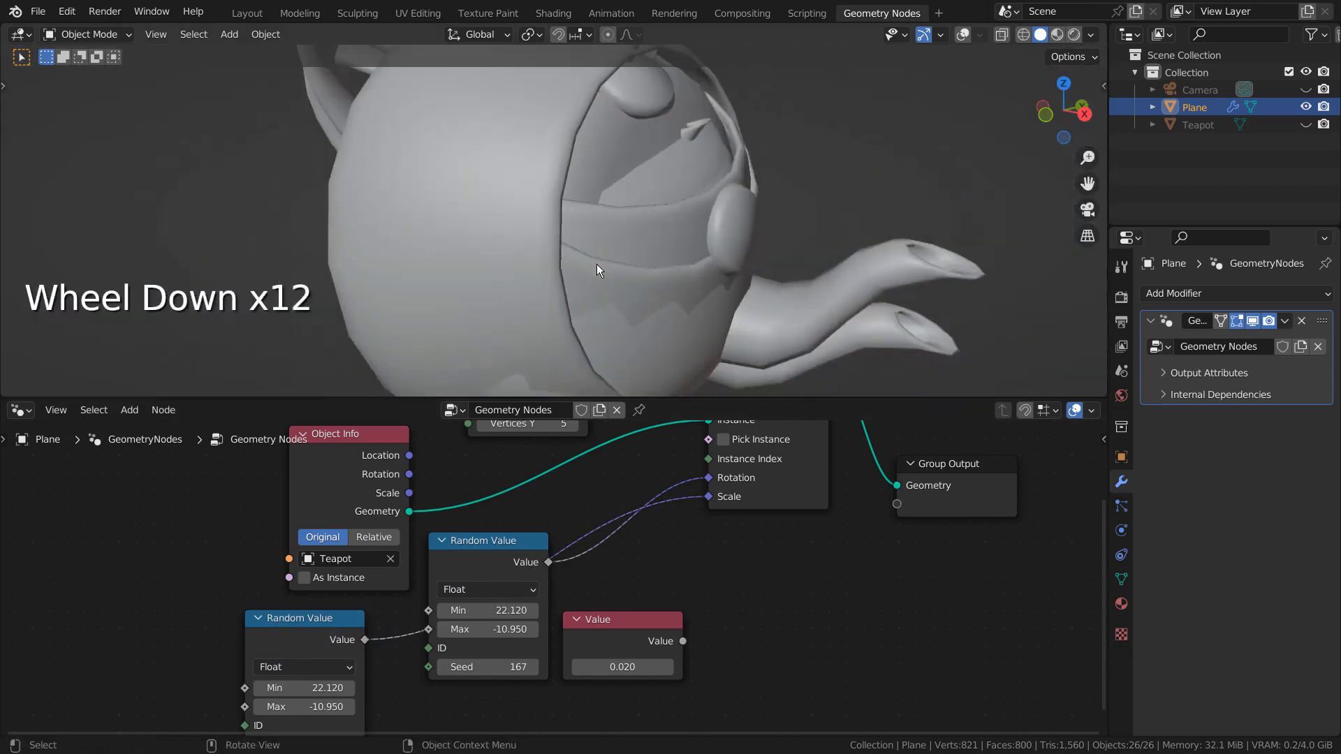
pyautogui.scroll(-3, 597, 264)
pyautogui.keyDown('shift'); pyautogui.click(313, 692); pyautogui.keyUp('shift')
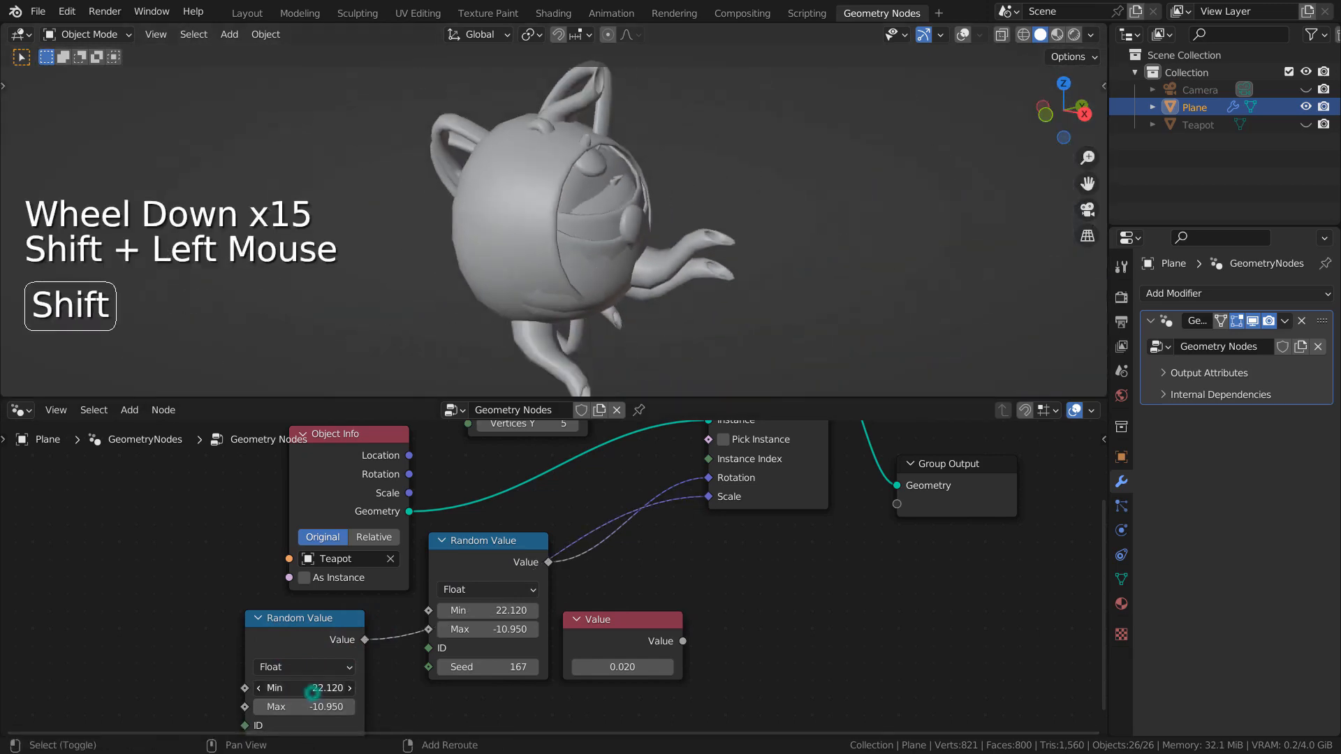
pyautogui.moveTo(312, 692)
pyautogui.keyDown('shift'); pyautogui.mouseDown()
pyautogui.moveTo(230, 691)
pyautogui.moveTo(313, 690)
pyautogui.mouseUp(); pyautogui.keyUp('shift')
# Undo the experimental Random Value links and delete the duplicated Random Value node
pyautogui.hotkey('ctrl', 'z')
pyautogui.hotkey('ctrl', 'z')
pyautogui.hotkey('ctrl', 'z')
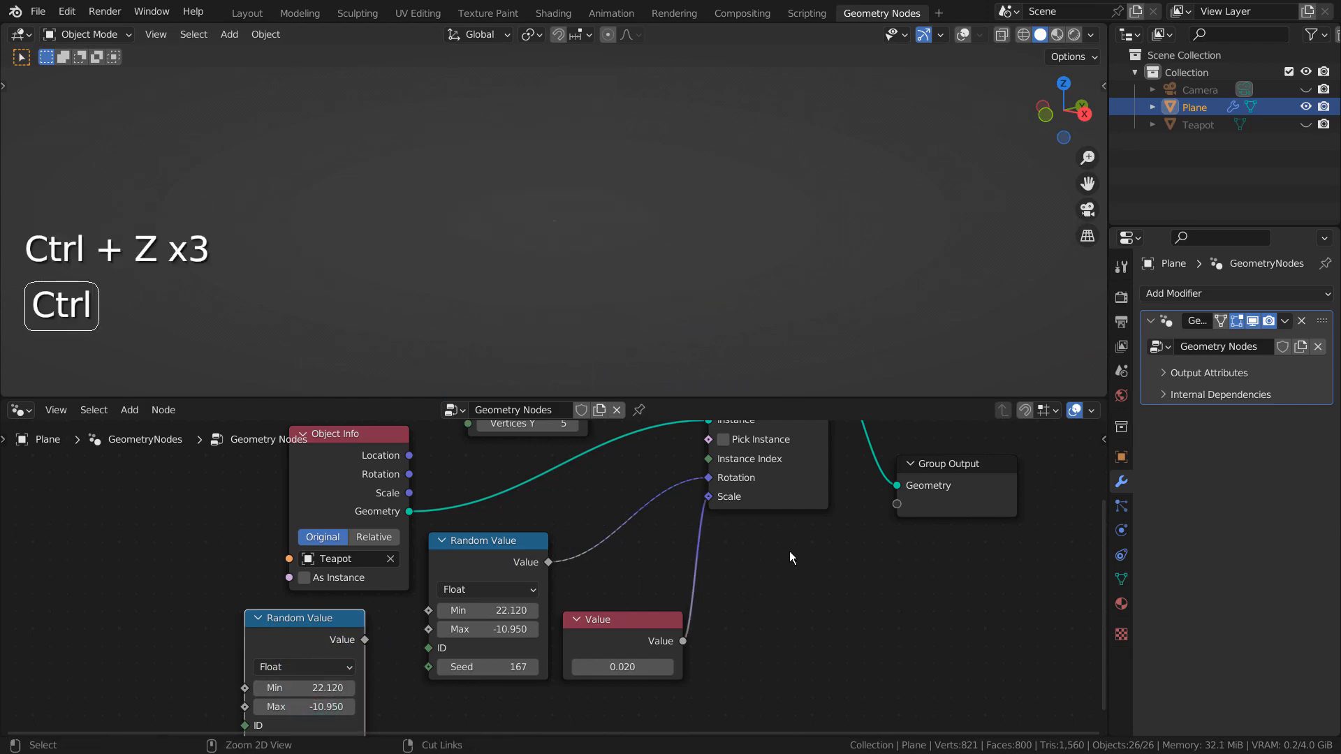
pyautogui.click(306, 630)
pyautogui.press('x')
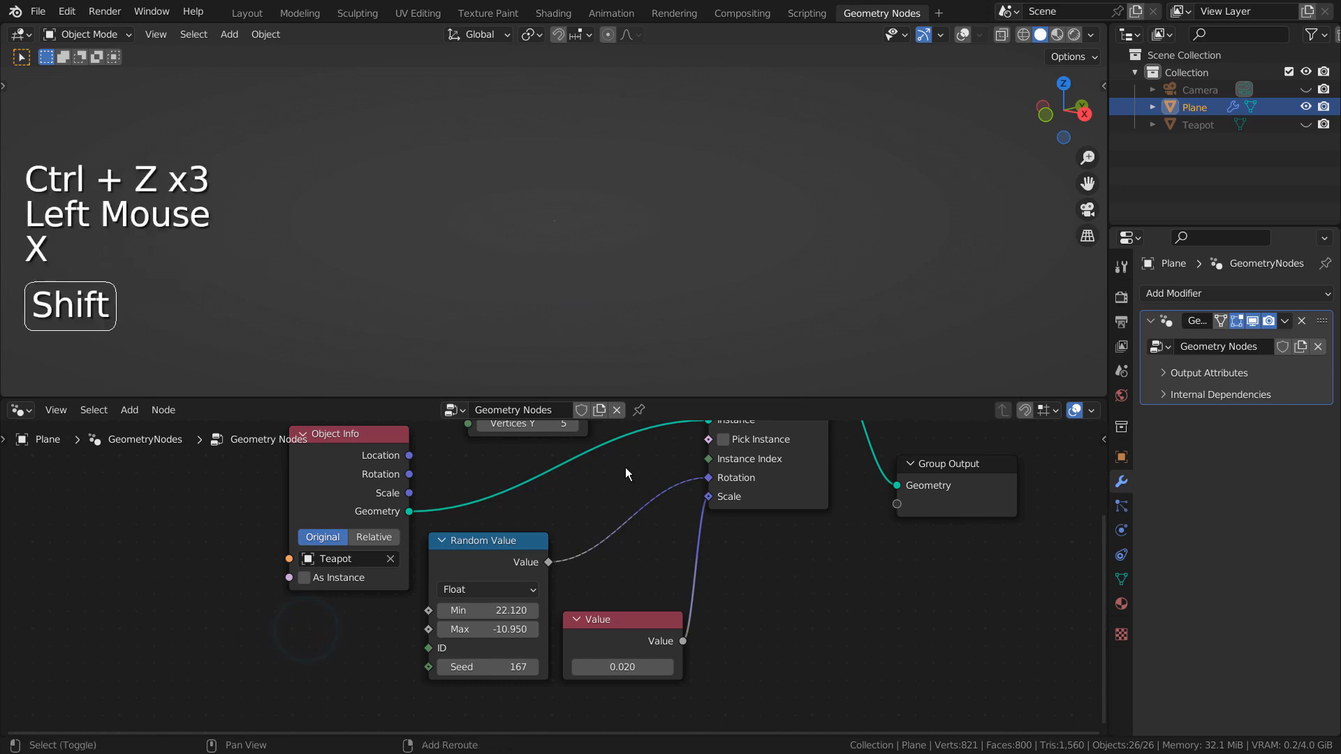
# Locate the Teapot+ object among the extra mesh types without adding it
pyautogui.keyDown('shift'); pyautogui.moveTo(626, 467); pyautogui.dragTo(648, 566, button='middle'); pyautogui.keyUp('shift')
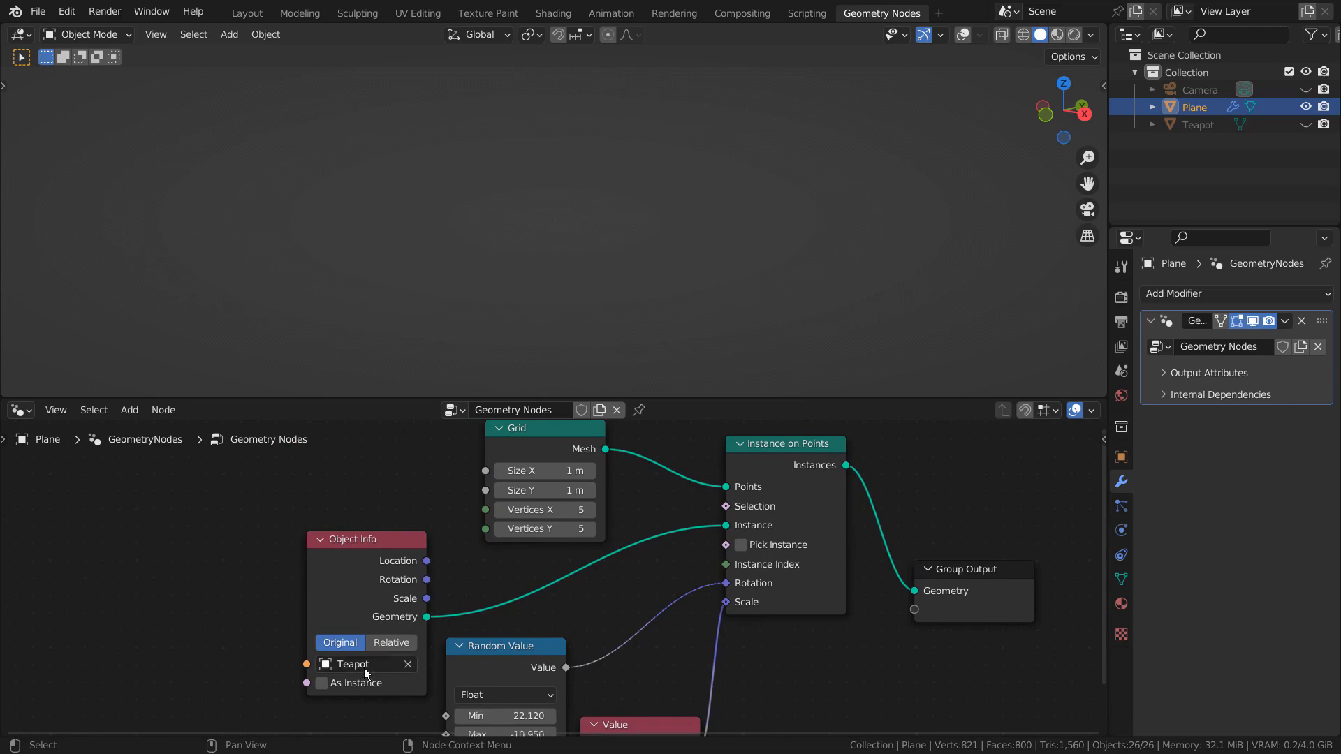
pyautogui.click(553, 151)
pyautogui.hotkey('shift', 'a')
pyautogui.moveTo(554, 151)
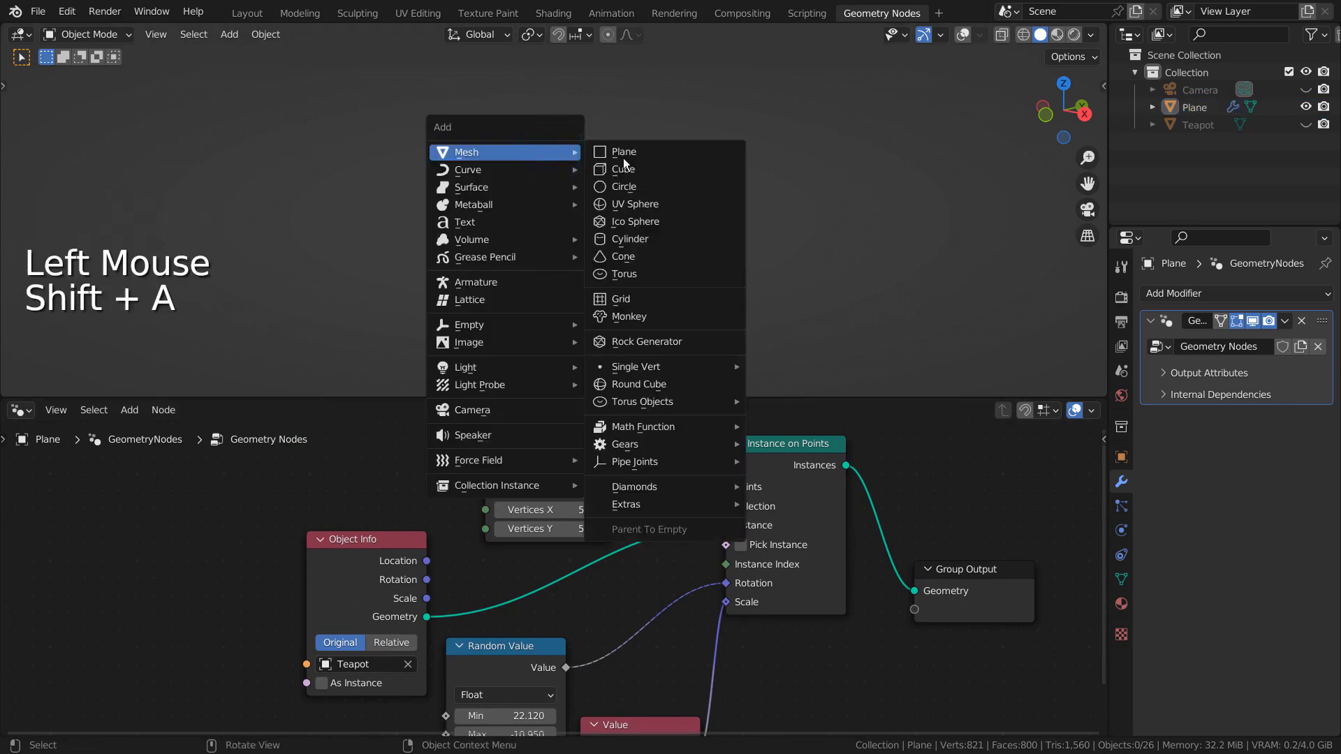
pyautogui.moveTo(680, 501)
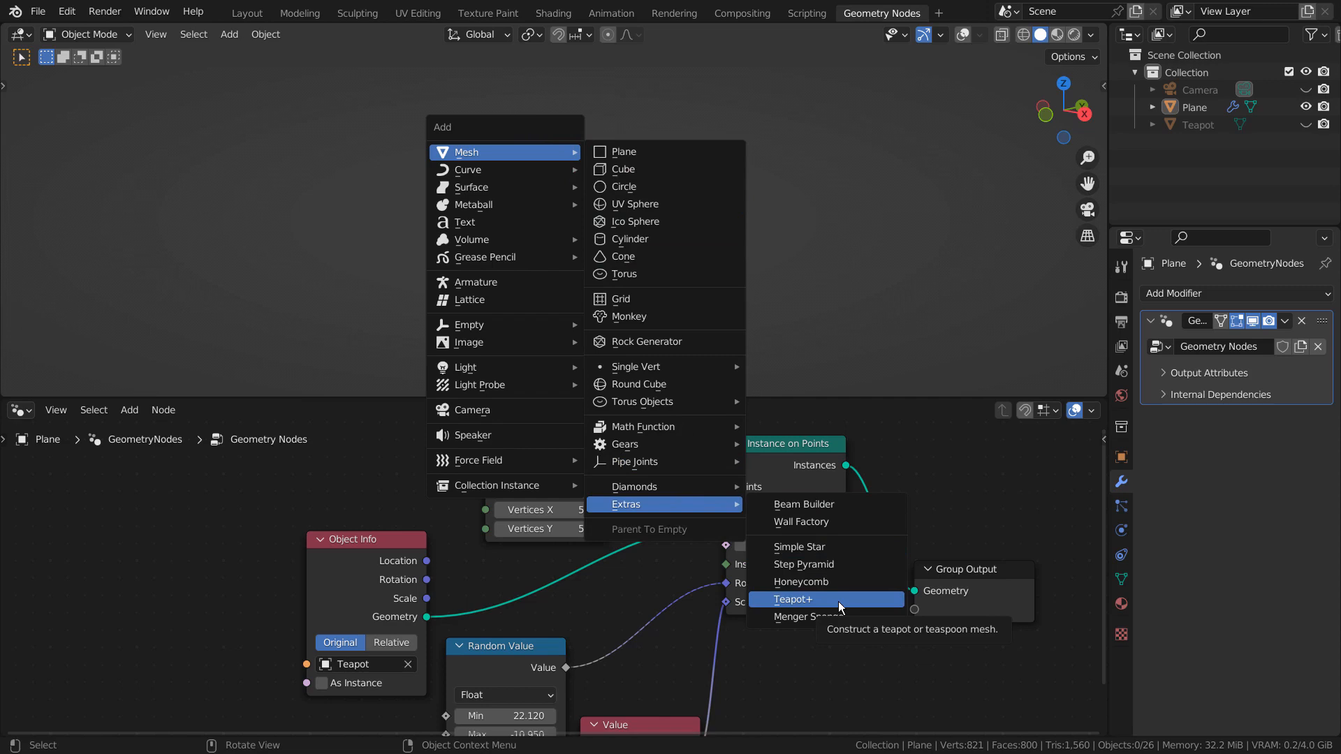
pyautogui.click(309, 517)
# Select the Grid node in the node tree
pyautogui.click(569, 427)
pyautogui.keyDown('shift'); pyautogui.moveTo(685, 447); pyautogui.dragTo(685, 529, button='middle'); pyautogui.keyUp('shift')
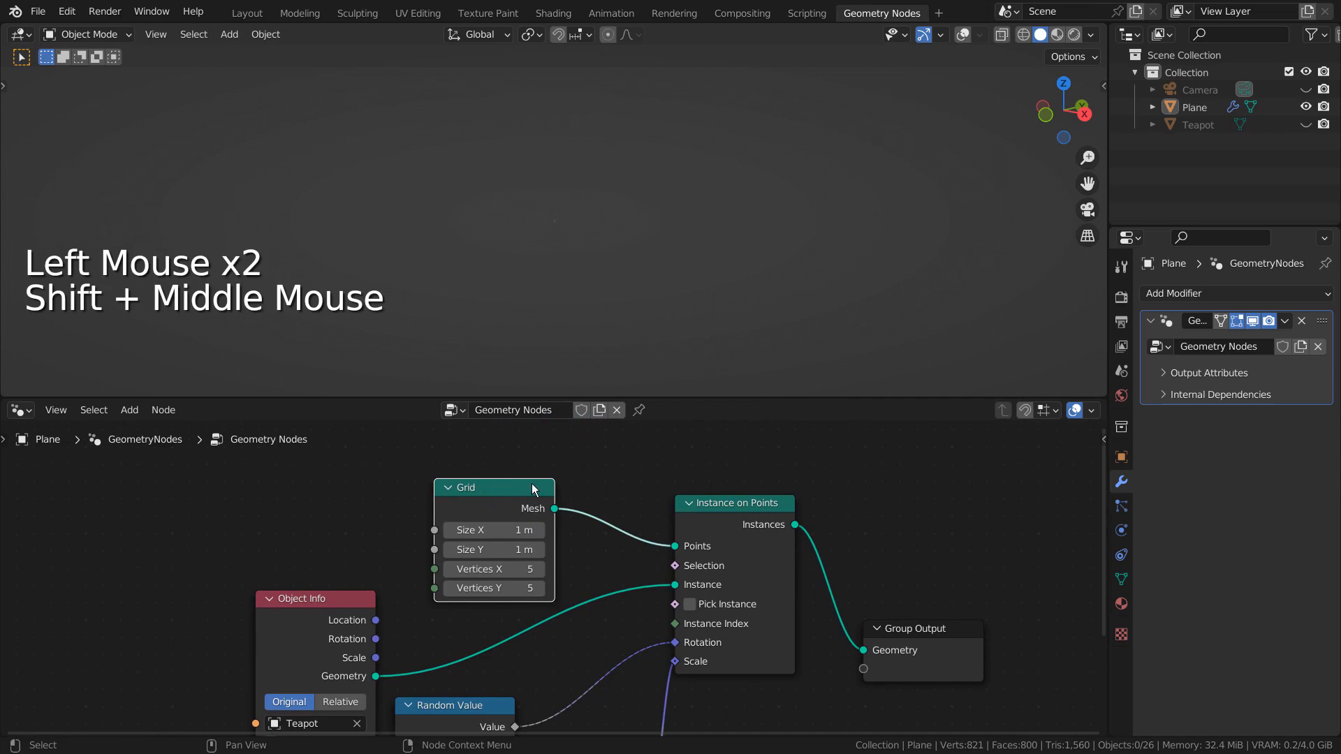
# Increase the Grid node's Vertices X and Vertices Y to 8 each
pyautogui.keyDown('shift'); pyautogui.moveTo(559, 524); pyautogui.dragTo(581, 730, button='middle'); pyautogui.keyUp('shift')
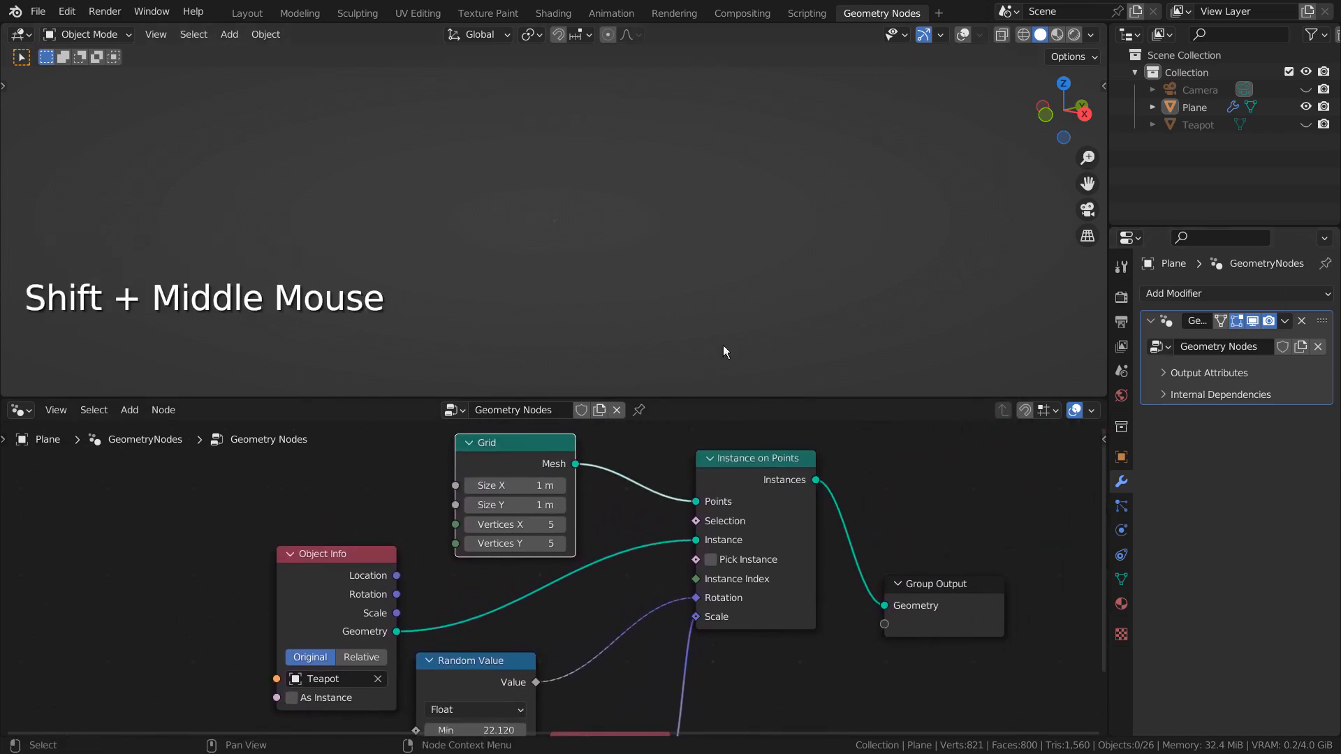
pyautogui.scroll(-3, 794, 274)
pyautogui.scroll(2, 794, 274)
pyautogui.scroll(7, 794, 283)
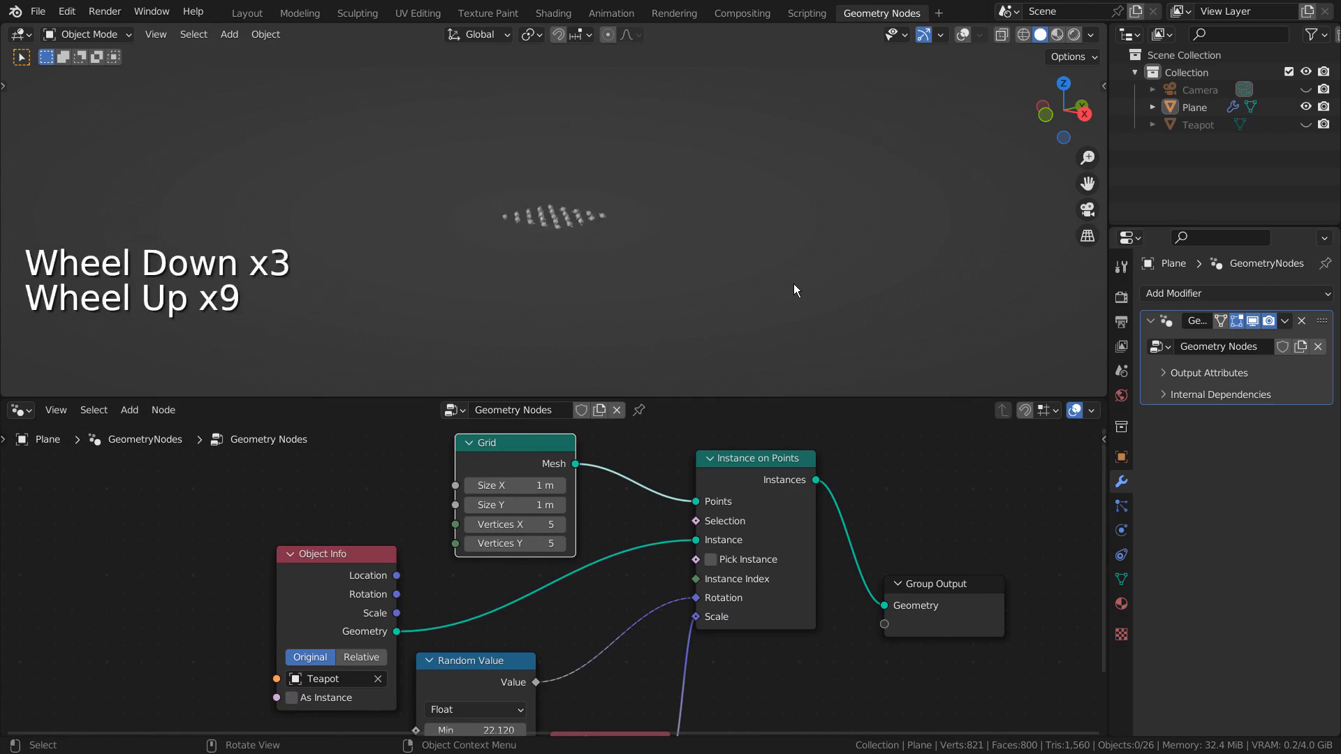
pyautogui.click(564, 528)
pyautogui.click(564, 544)
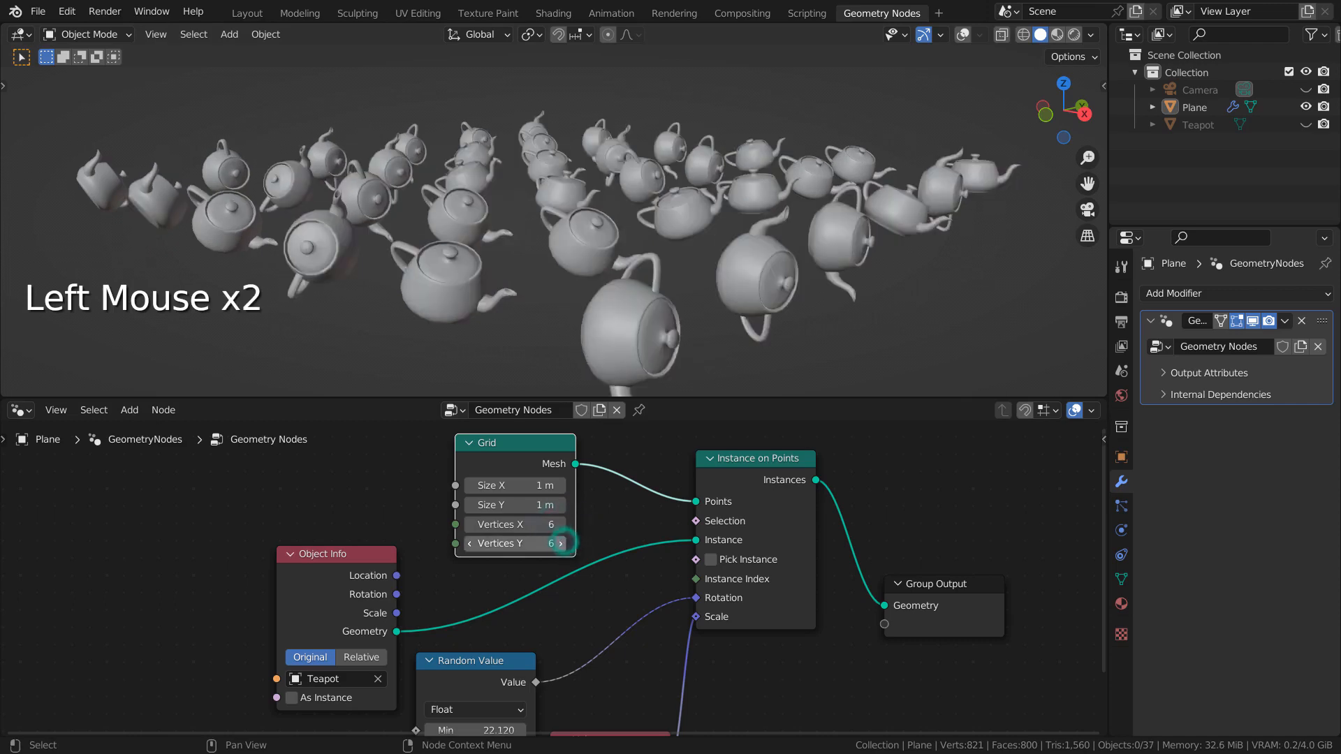
pyautogui.click(560, 524)
pyautogui.click(561, 543)
pyautogui.moveTo(689, 180); pyautogui.dragTo(711, 261, button='middle')
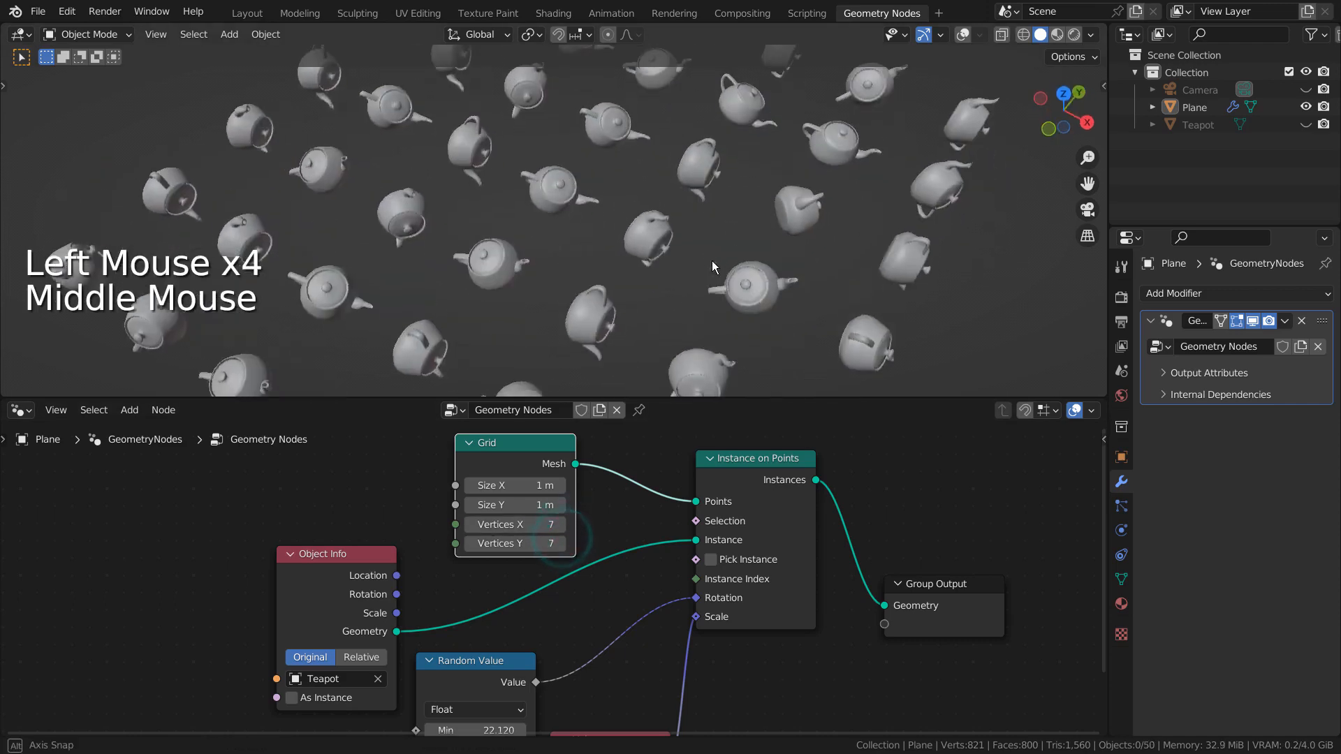
pyautogui.scroll(-2, 711, 261)
pyautogui.click(564, 524)
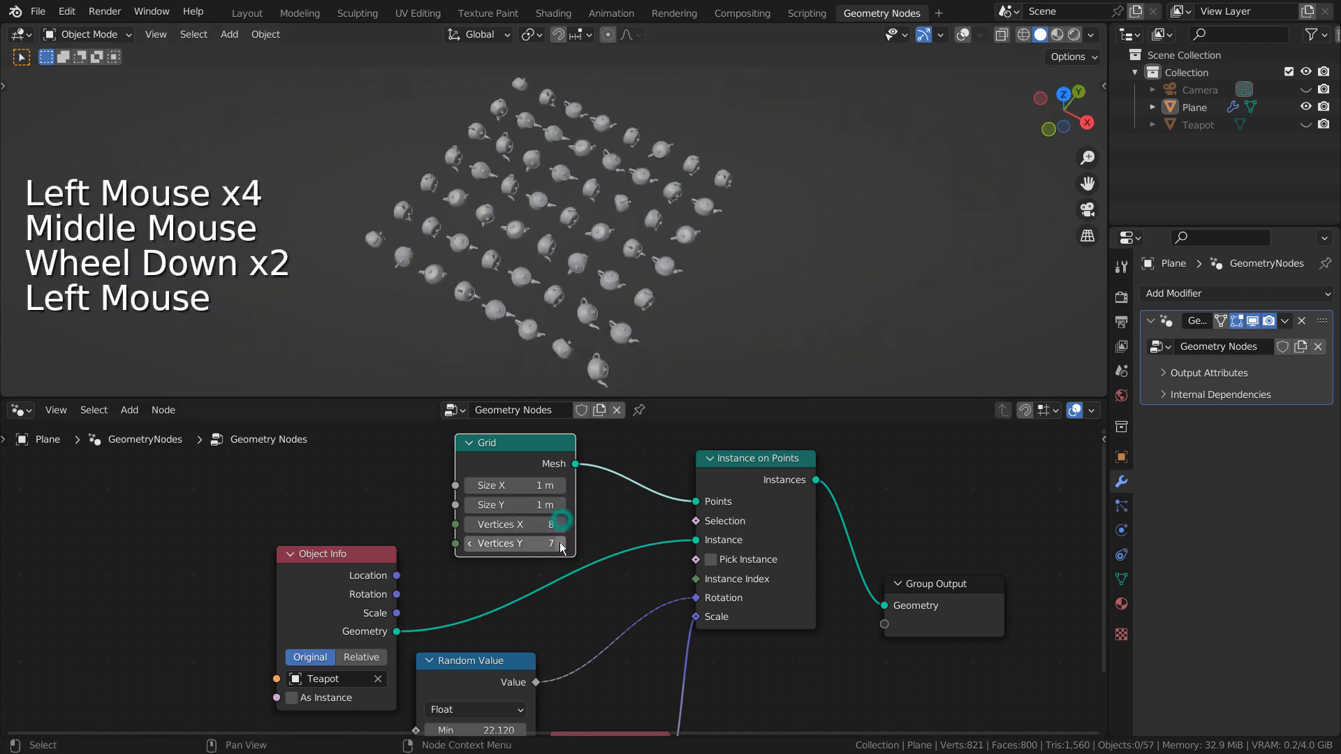
pyautogui.click(563, 544)
pyautogui.moveTo(635, 350); pyautogui.dragTo(660, 254, button='middle')
pyautogui.scroll(4, 672, 265)
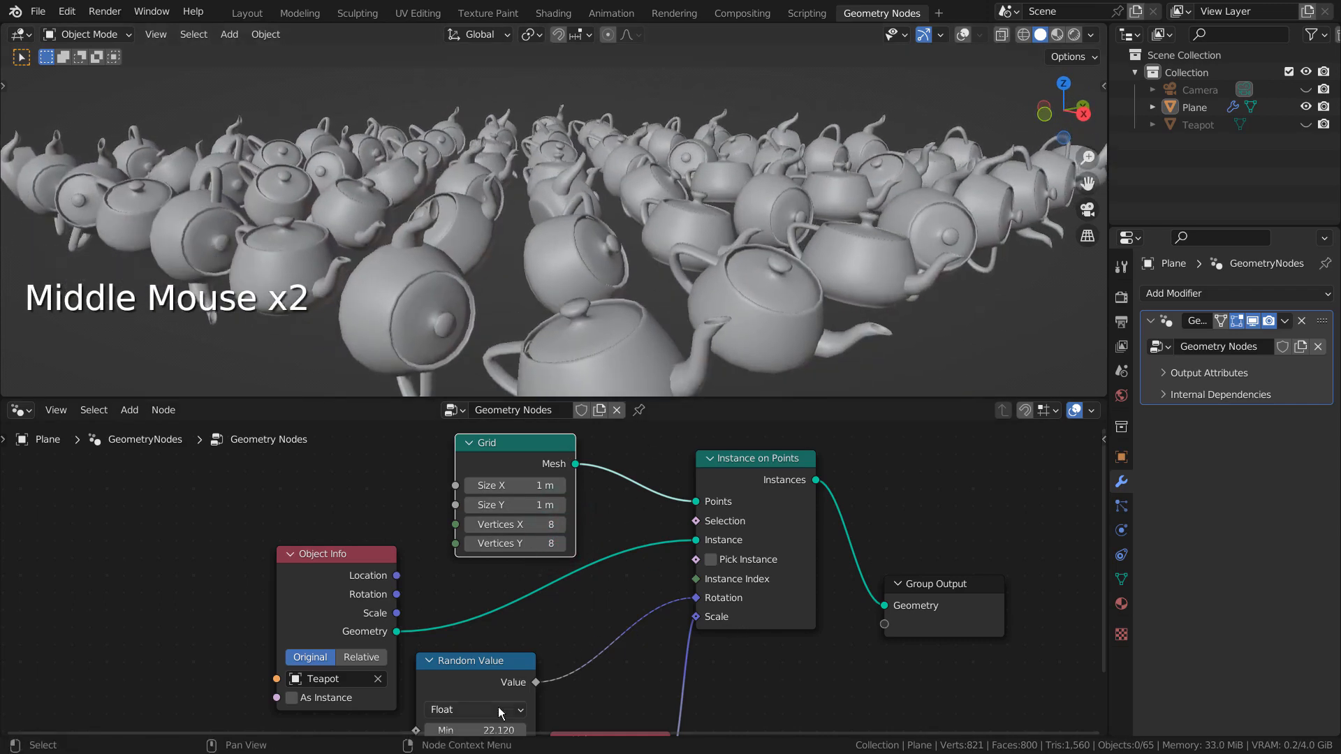
# Set the Random Value node's Seed to 201 and its Min to 25.370
pyautogui.keyDown('shift'); pyautogui.moveTo(736, 612); pyautogui.dragTo(729, 490, button='middle'); pyautogui.keyUp('shift')
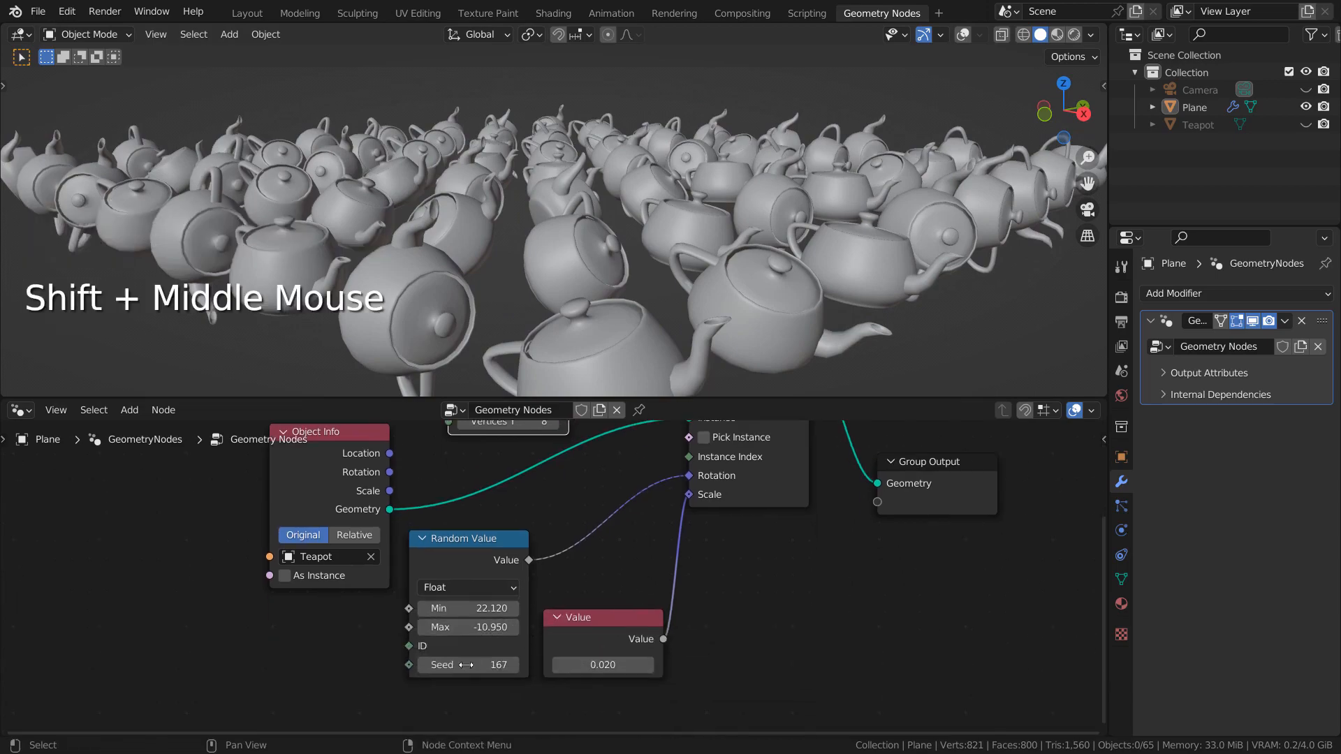
pyautogui.keyDown('shift'); pyautogui.moveTo(466, 665); pyautogui.dragTo(482, 665); pyautogui.keyUp('shift')
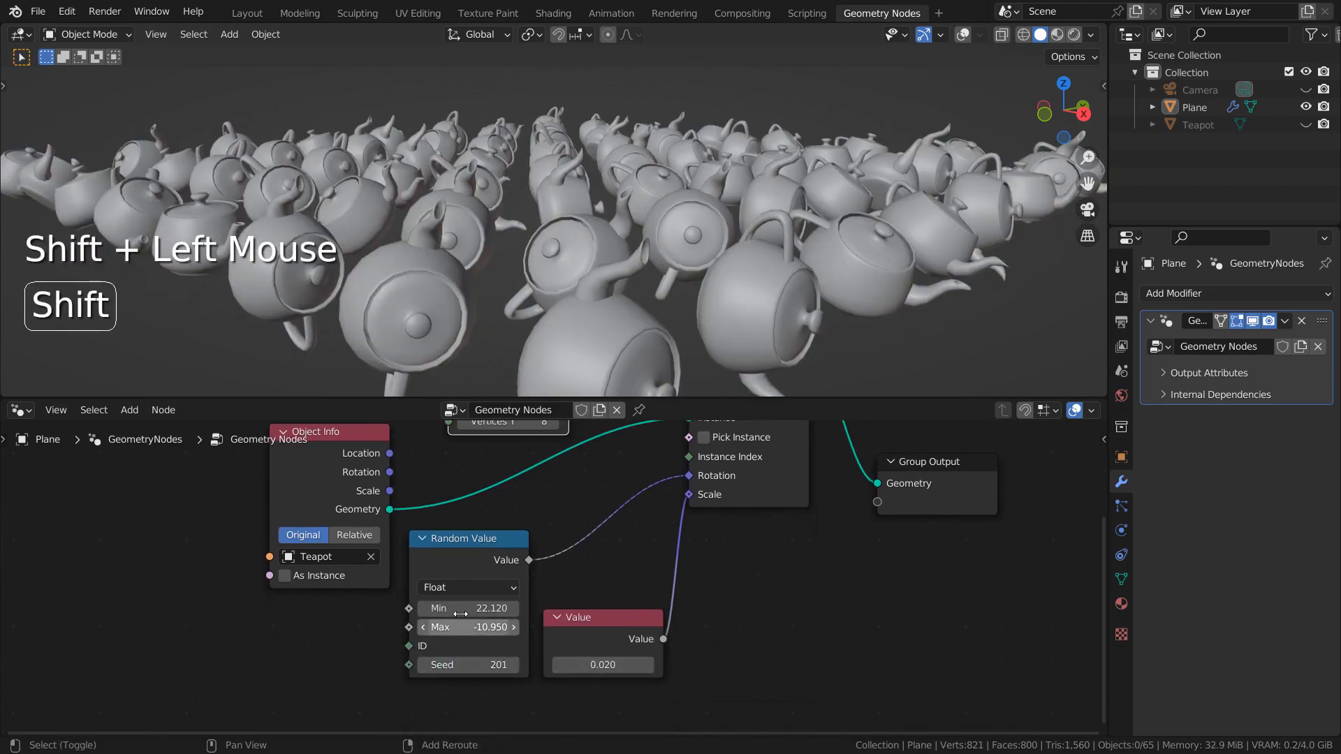
pyautogui.moveTo(460, 608)
pyautogui.keyDown('shift'); pyautogui.mouseDown()
pyautogui.moveTo(482, 608)
pyautogui.moveTo(445, 608)
pyautogui.moveTo(476, 608)
pyautogui.mouseUp(); pyautogui.keyUp('shift')
pyautogui.scroll(-3, 699, 236)
# Add a UV Sphere mesh object to the scene
pyautogui.click(724, 114)
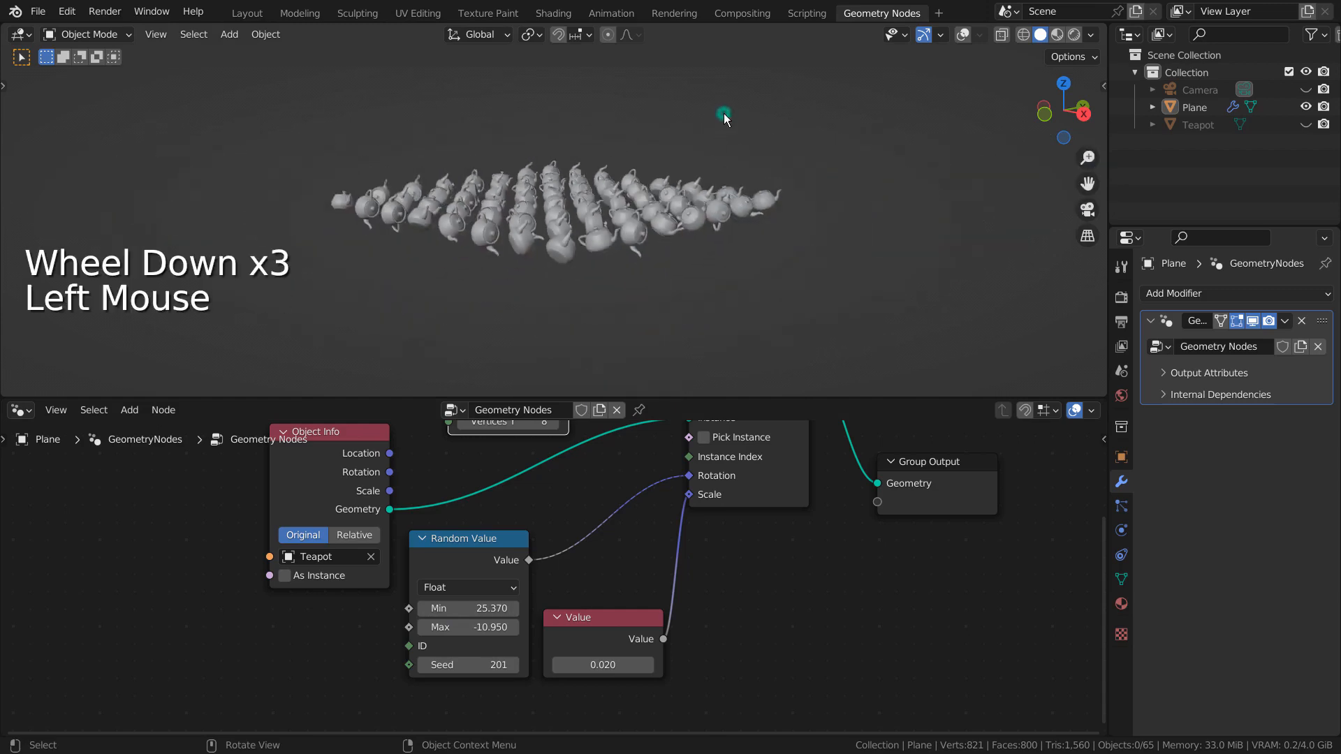
pyautogui.hotkey('shift', 'a')
pyautogui.moveTo(570, 123)
pyautogui.click(653, 128)
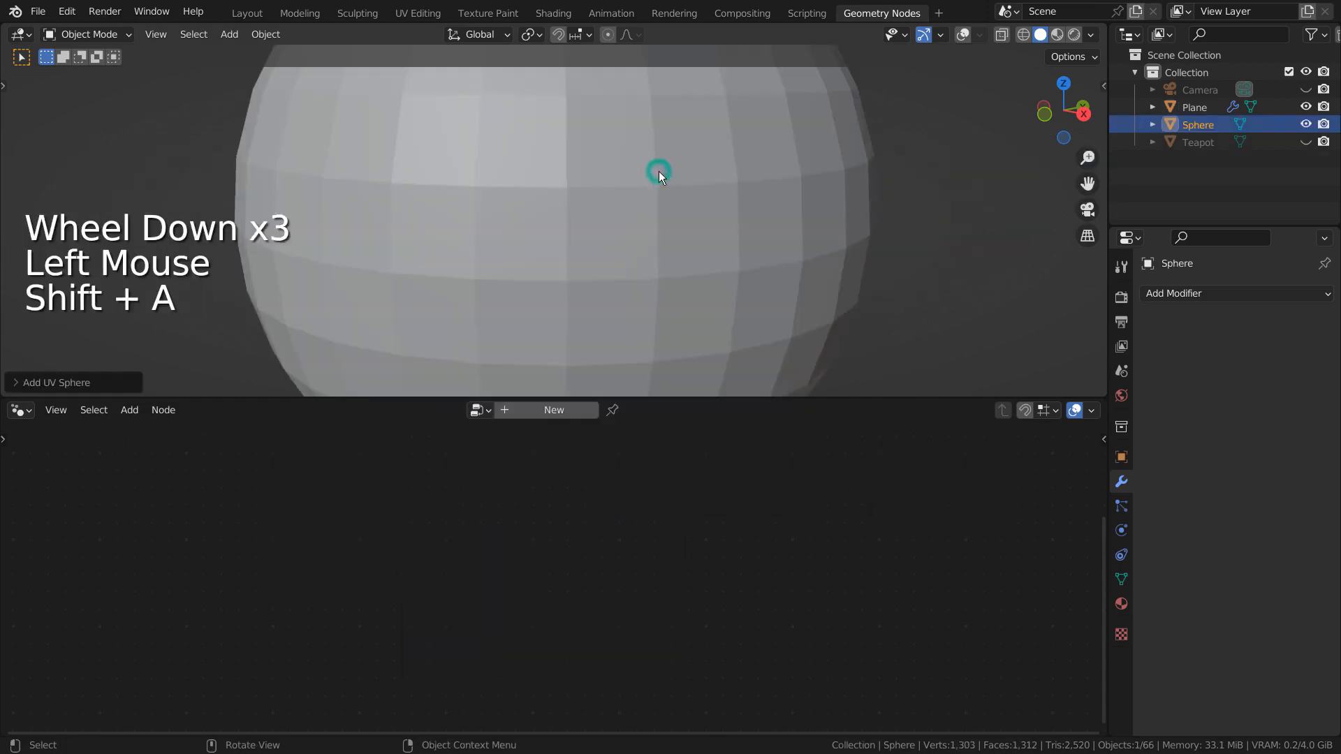
# Give the sphere a geometry node tree and switch it to the existing "Geometry Nodes" tree
pyautogui.click(479, 410)
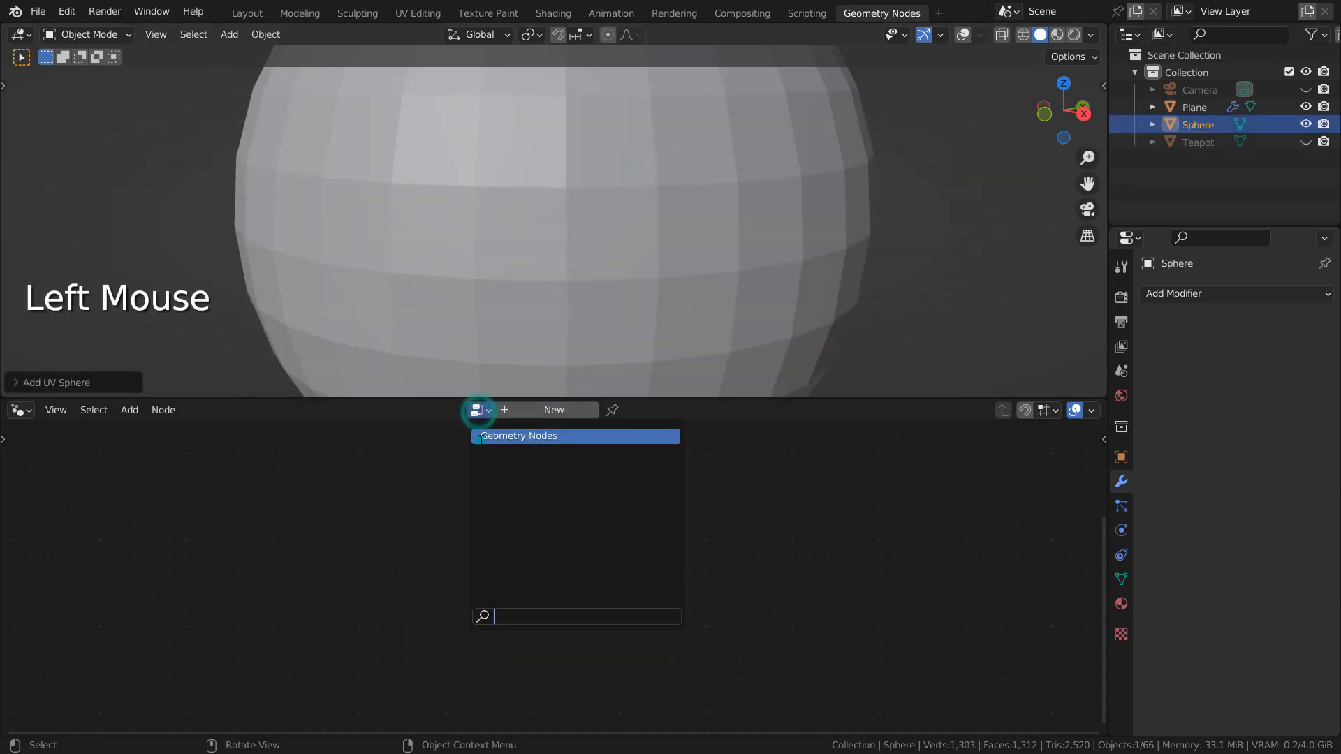
pyautogui.click(507, 412)
pyautogui.moveTo(453, 414); pyautogui.dragTo(467, 441)
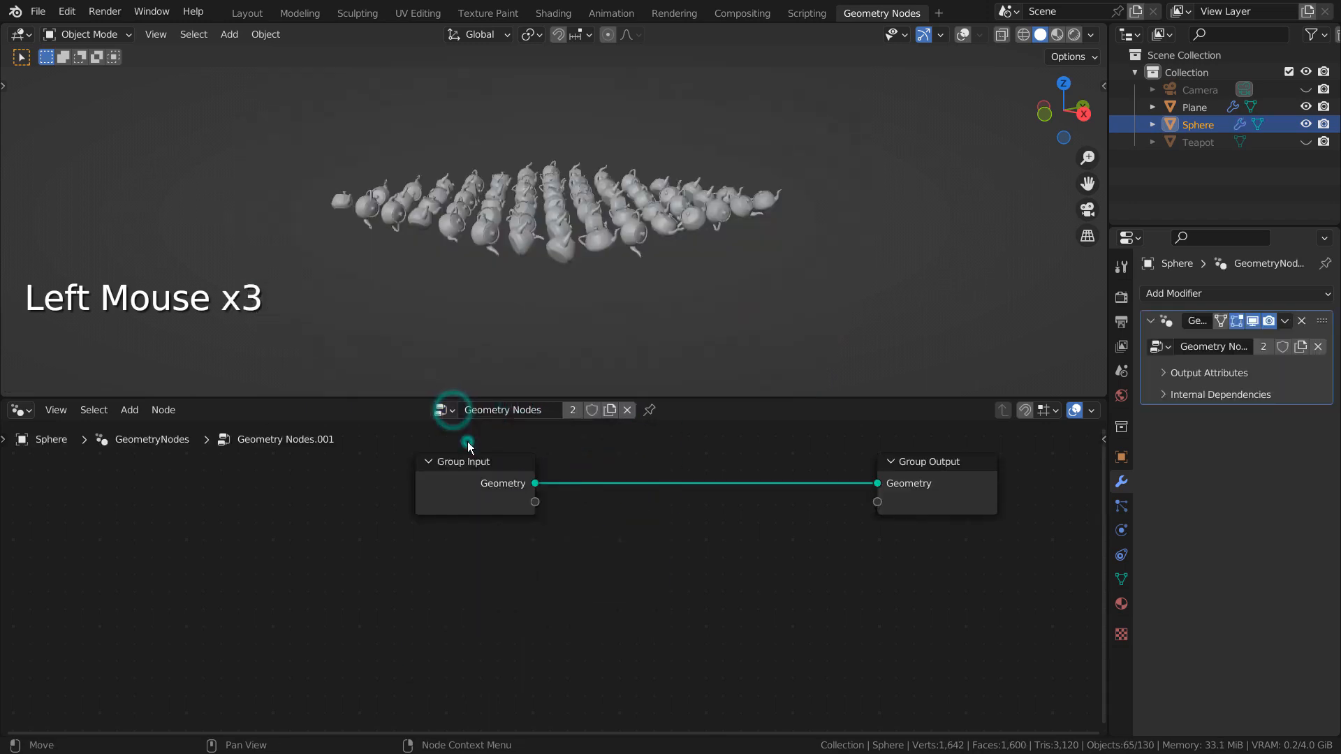
pyautogui.scroll(-4, 834, 271)
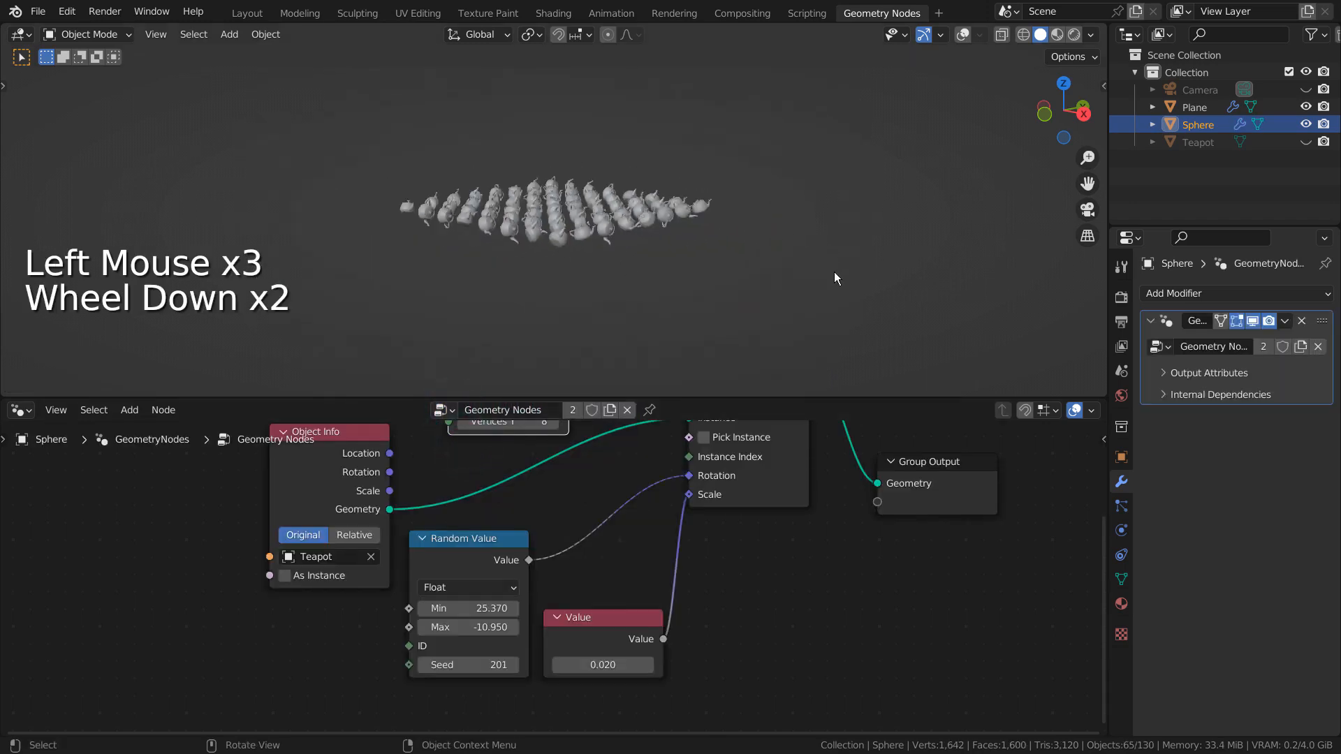
pyautogui.scroll(-2, 593, 491)
pyautogui.keyDown('shift'); pyautogui.scroll(-1, 592, 484); pyautogui.keyUp('shift')
pyautogui.keyDown('shift'); pyautogui.moveTo(592, 484); pyautogui.dragTo(607, 578, button='middle'); pyautogui.keyUp('shift')
pyautogui.scroll(-2, 700, 244)
pyautogui.scroll(5, 702, 257)
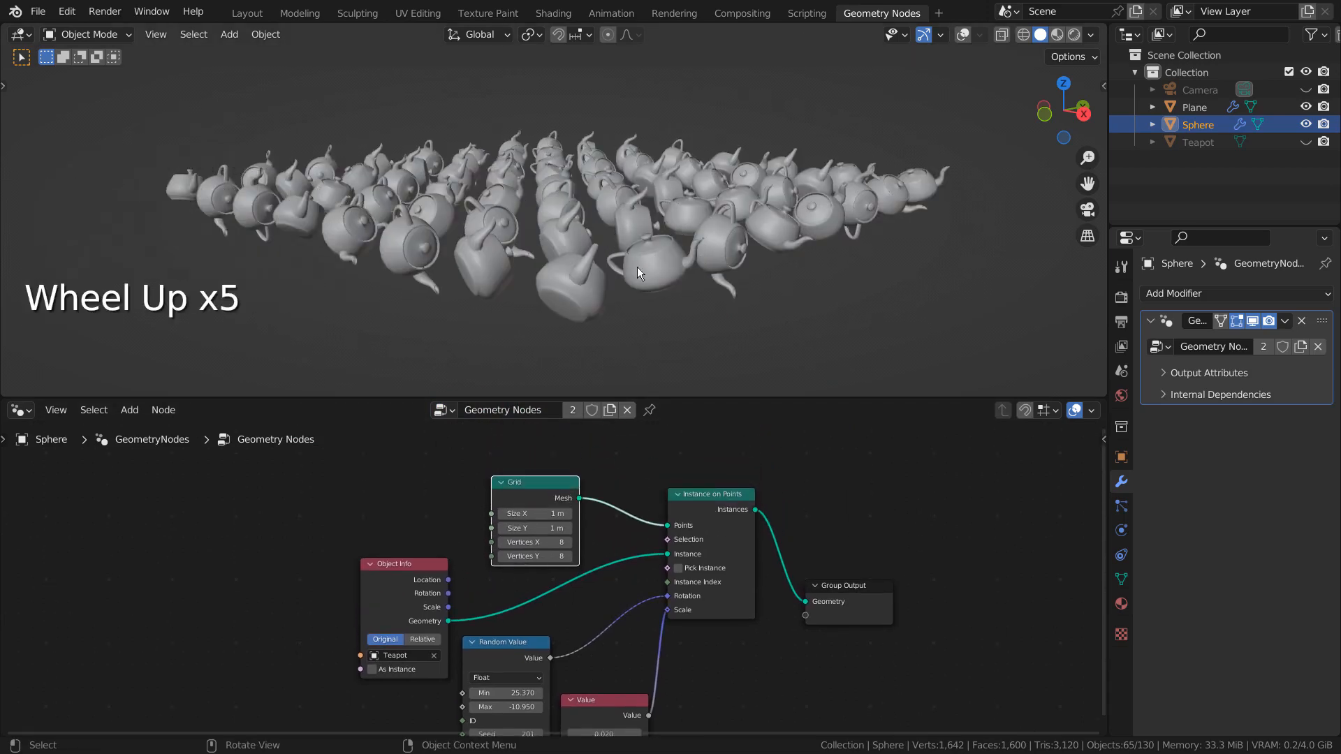
# Make the sphere's shared node tree a single-user copy and delete its Grid node
pyautogui.click(518, 488)
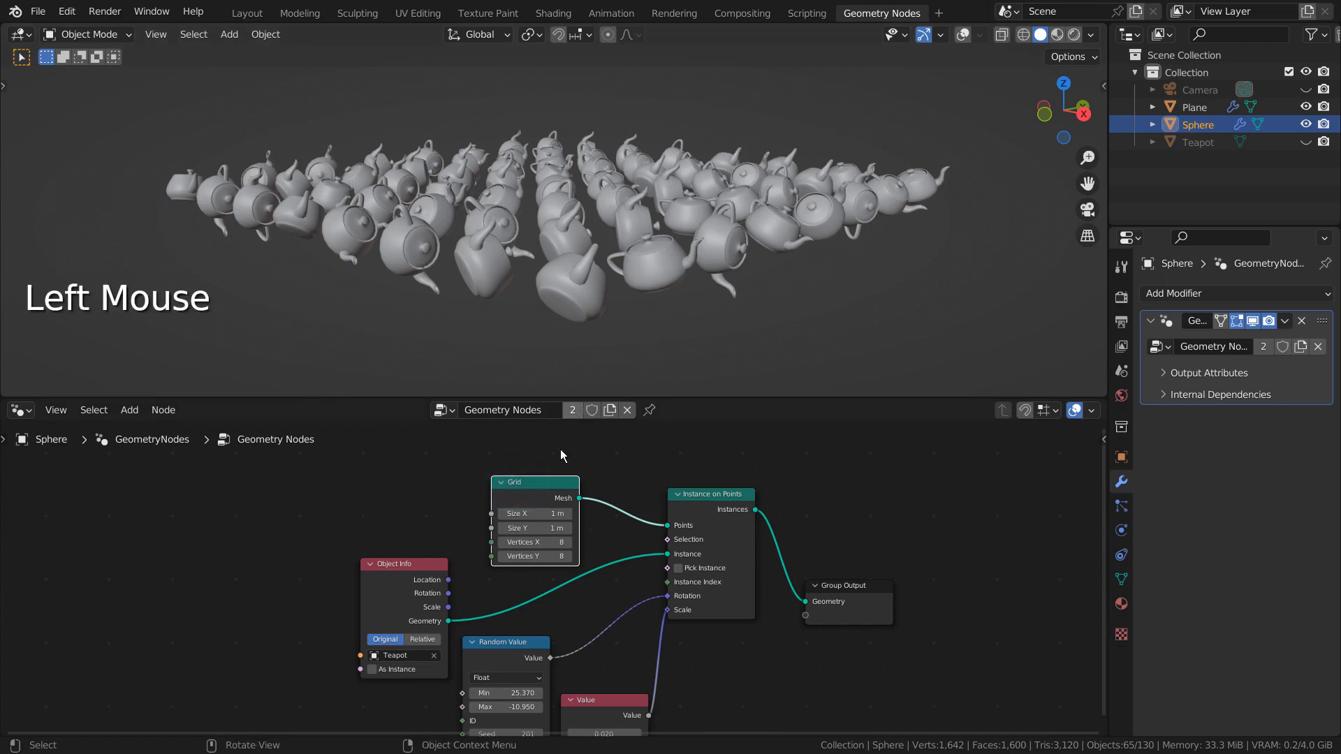
pyautogui.click(573, 410)
pyautogui.click(528, 486)
pyautogui.press('x')
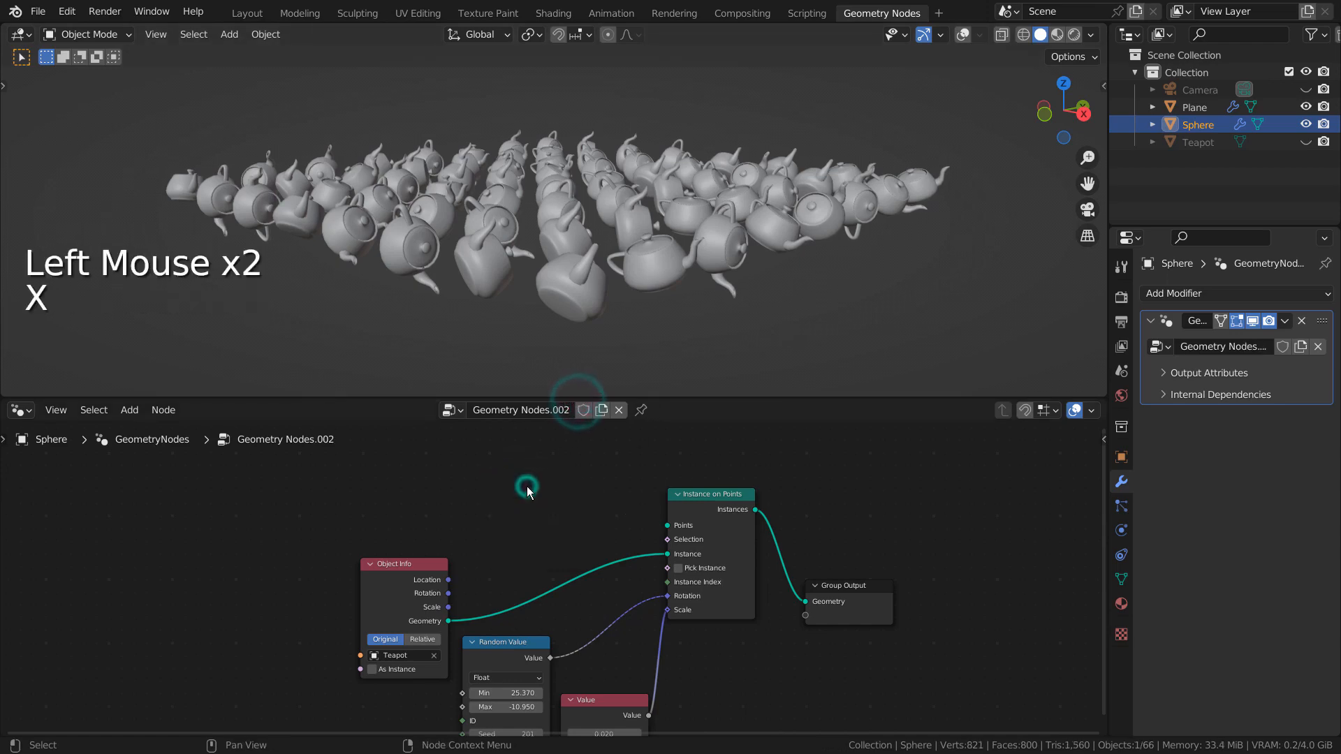
pyautogui.hotkey('shift', 'a')
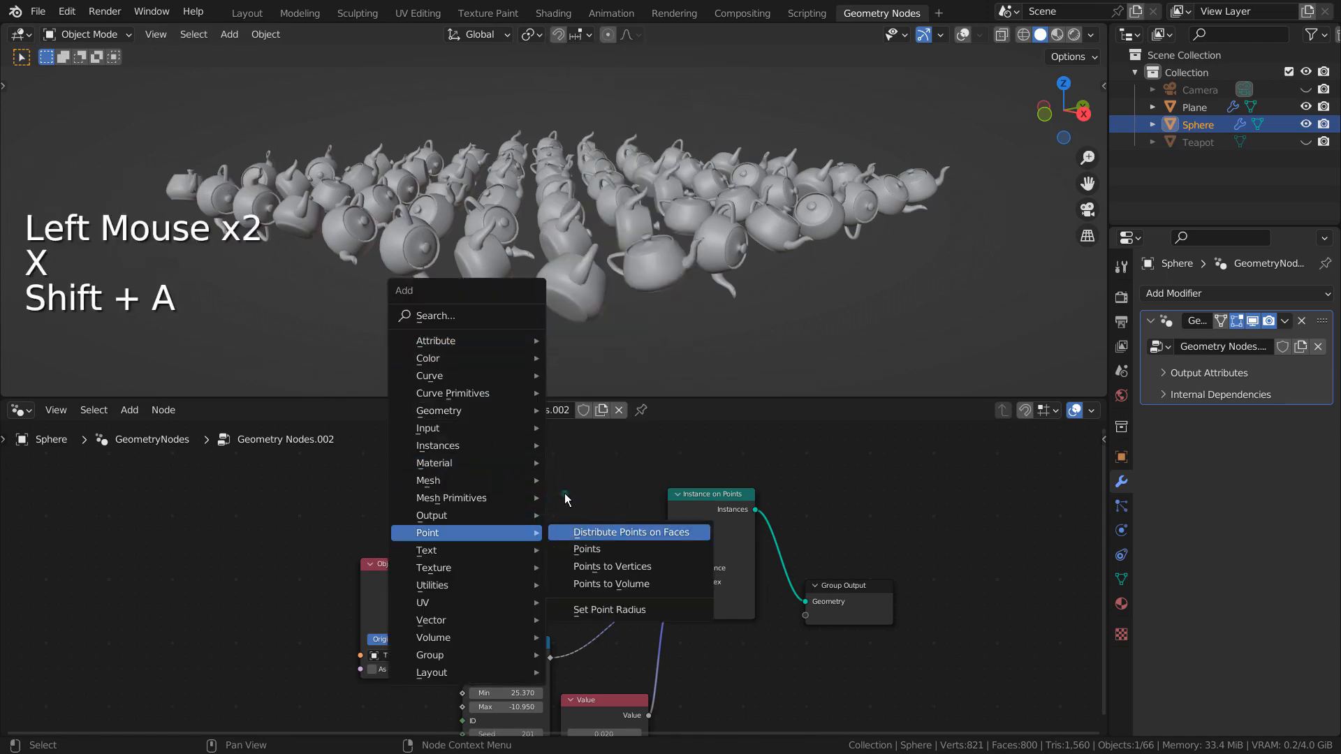
pyautogui.click(565, 493)
pyautogui.click(559, 458)
# Add a UV Sphere node above Object Info and connect its Mesh output to the Points input of Instance on Points
pyautogui.hotkey('shift', 'a')
pyautogui.click(420, 272)
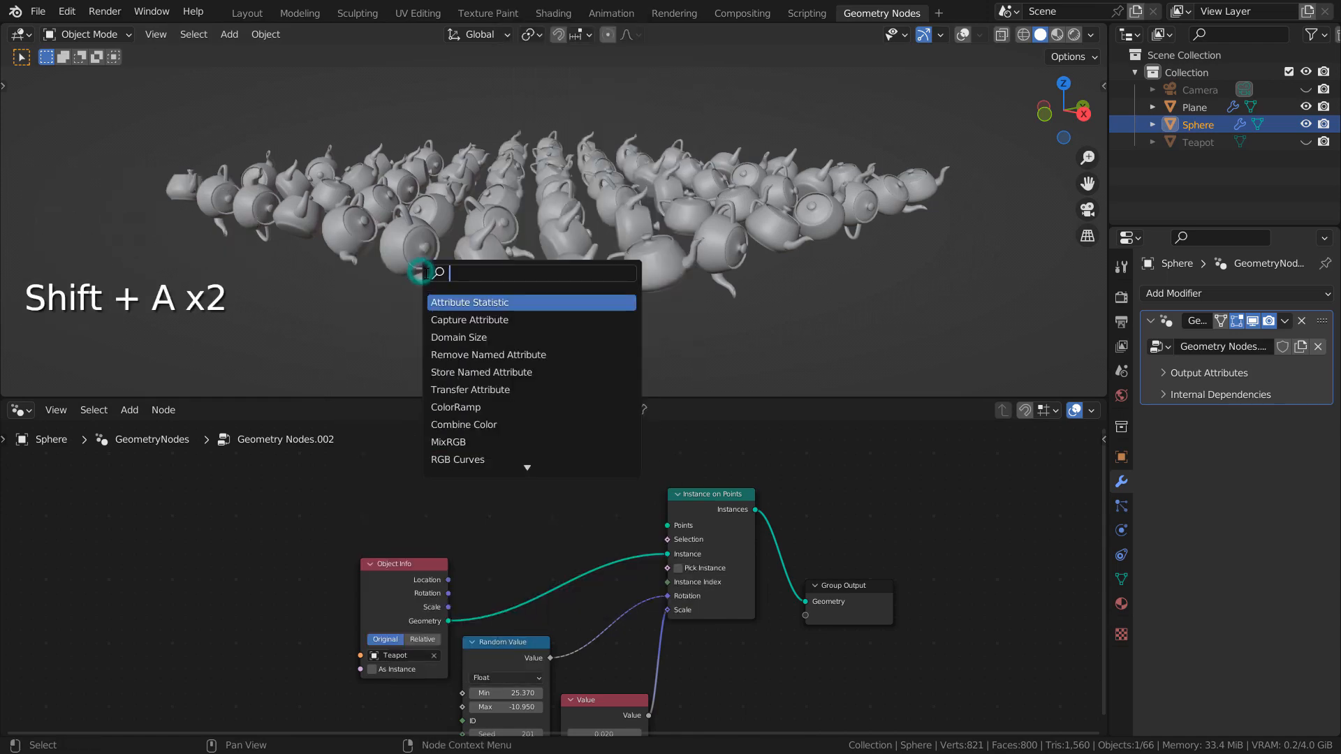
pyautogui.write('sphere')
pyautogui.press('Return')
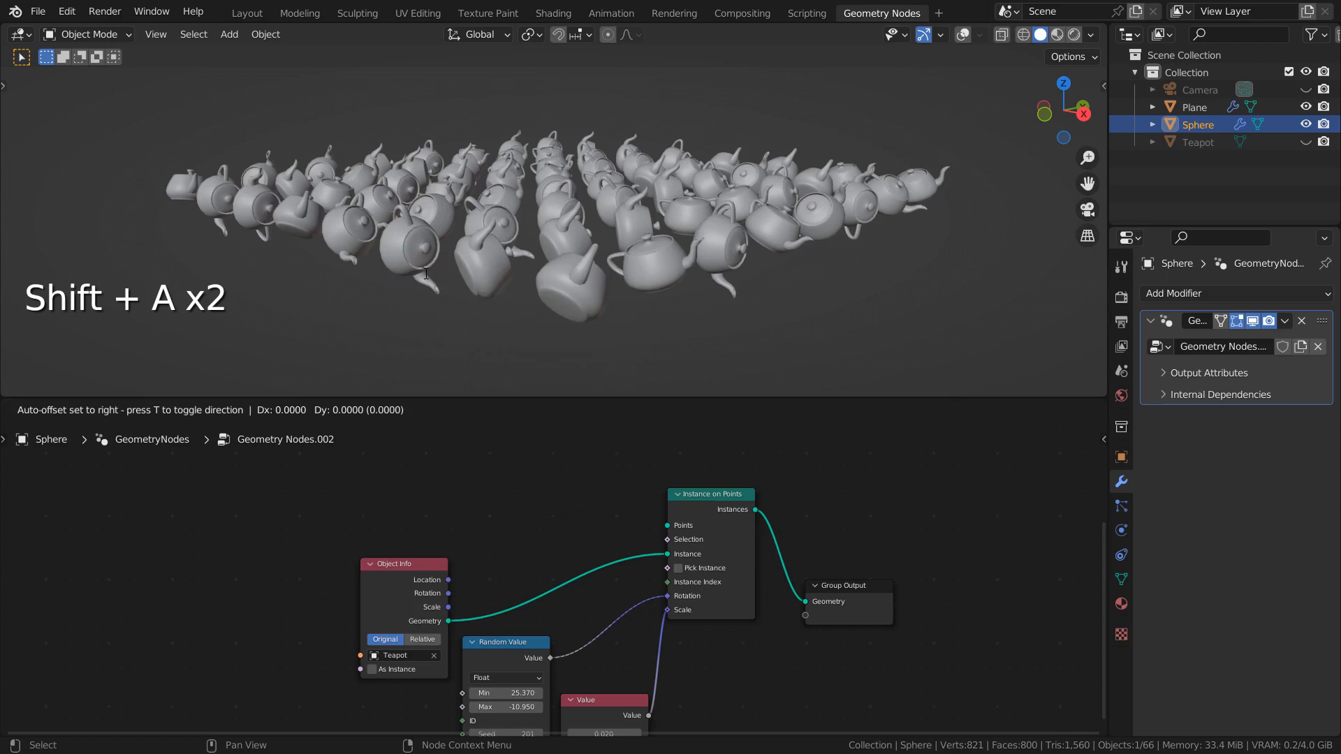
pyautogui.click(485, 475)
pyautogui.moveTo(563, 493); pyautogui.dragTo(668, 525)
# Examine the teapots distributed over the sphere from several angles and distances
pyautogui.scroll(-4, 667, 310)
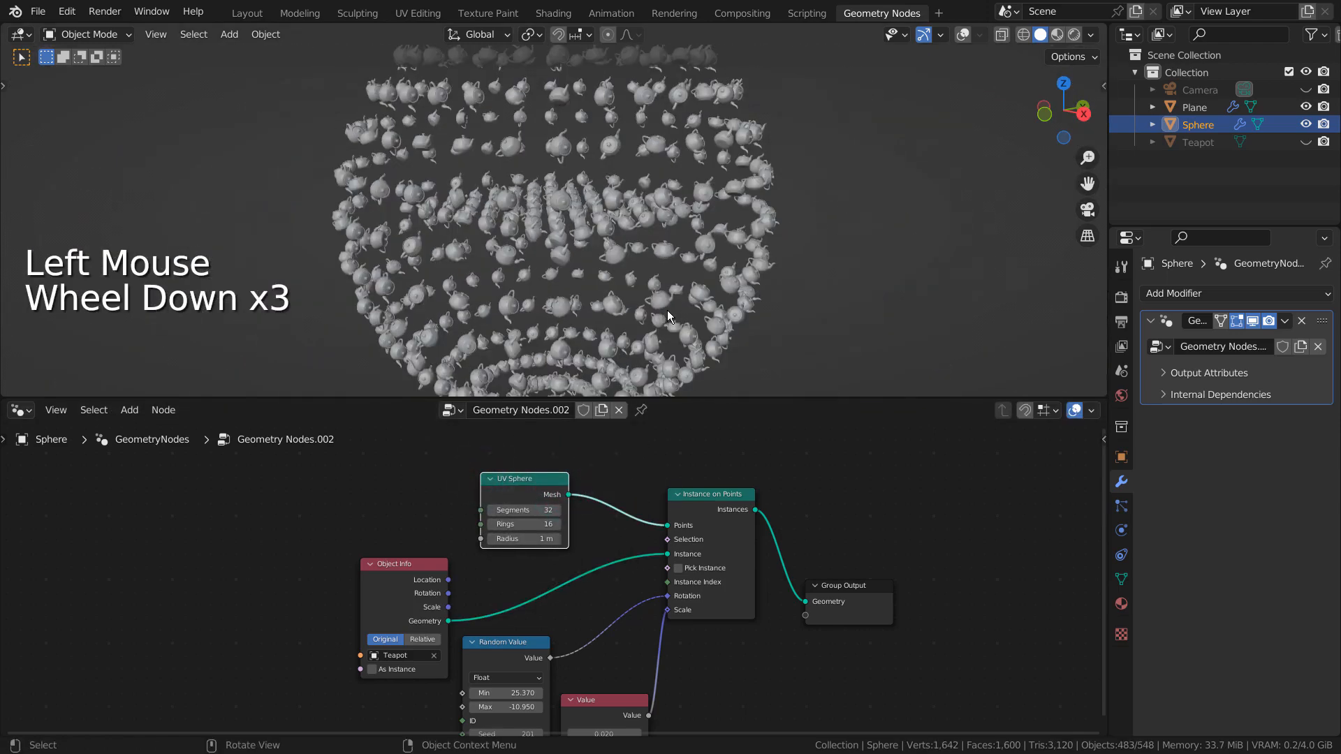
pyautogui.scroll(-1, 672, 314)
pyautogui.scroll(4, 681, 305)
pyautogui.moveTo(753, 299); pyautogui.dragTo(517, 251, button='middle')
pyautogui.moveTo(383, 276); pyautogui.dragTo(371, 213, button='middle')
pyautogui.scroll(-2, 933, 267)
pyautogui.scroll(2, 606, 700)
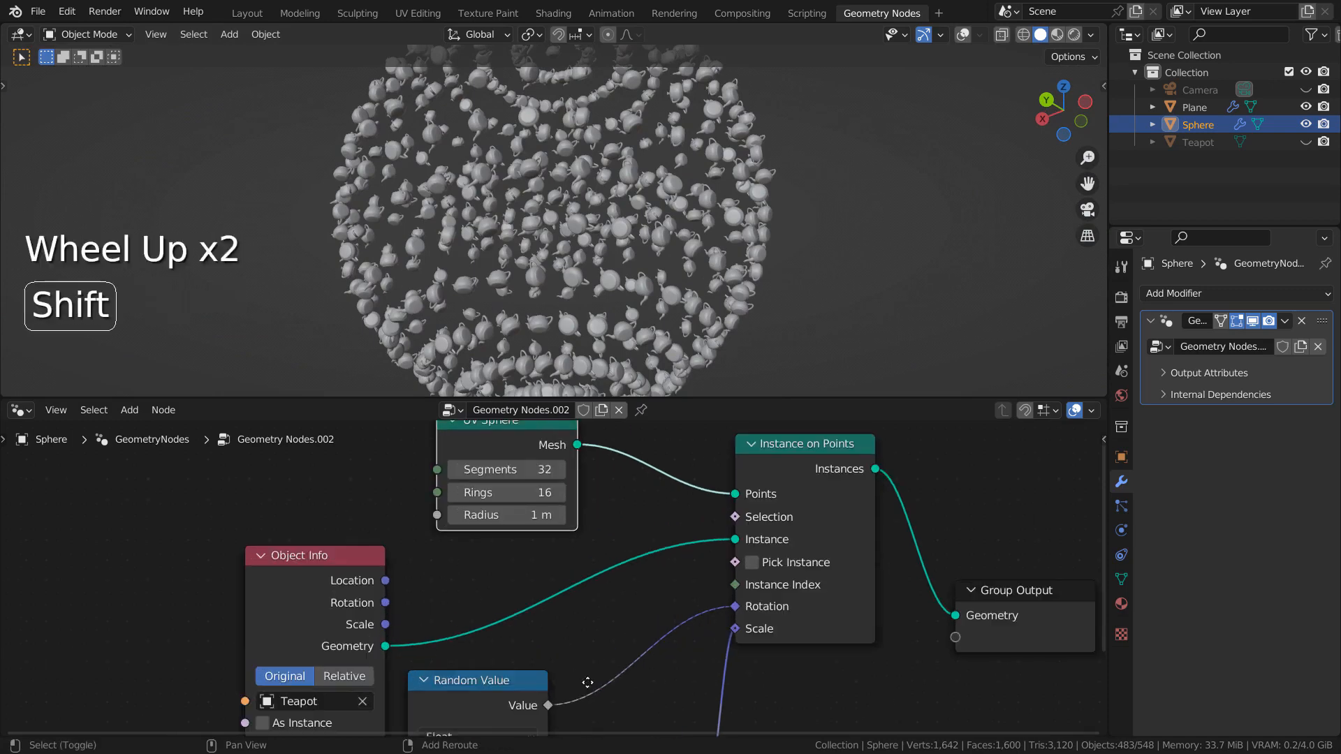
# Set the Random Value node's Seed to 187 and Min to 24.630 in the sphere's node tree
pyautogui.keyDown('shift'); pyautogui.moveTo(629, 726); pyautogui.dragTo(643, 571, button='middle'); pyautogui.keyUp('shift')
pyautogui.moveTo(666, 619)
pyautogui.mouseDown()
pyautogui.moveTo(699, 619)
pyautogui.moveTo(657, 620)
pyautogui.moveTo(670, 619)
pyautogui.mouseUp()
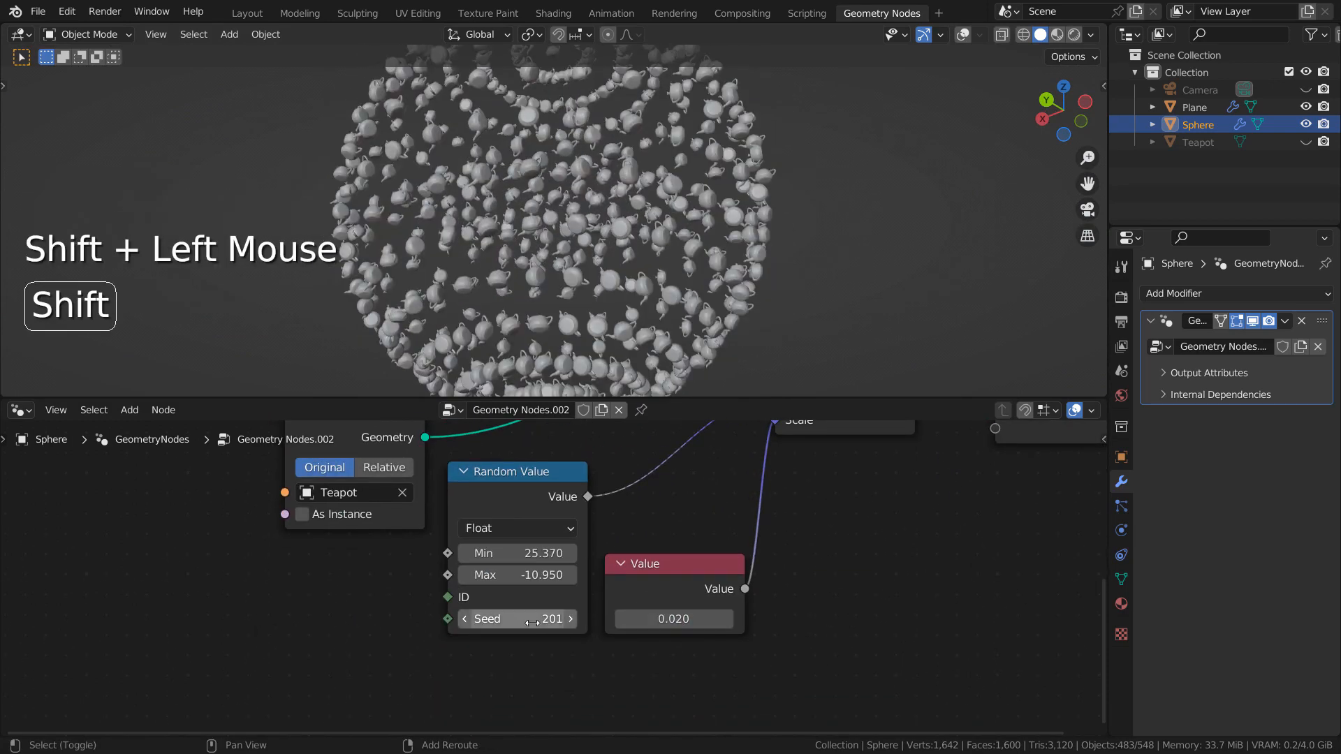
pyautogui.keyDown('shift'); pyautogui.moveTo(533, 622); pyautogui.dragTo(525, 621); pyautogui.keyUp('shift')
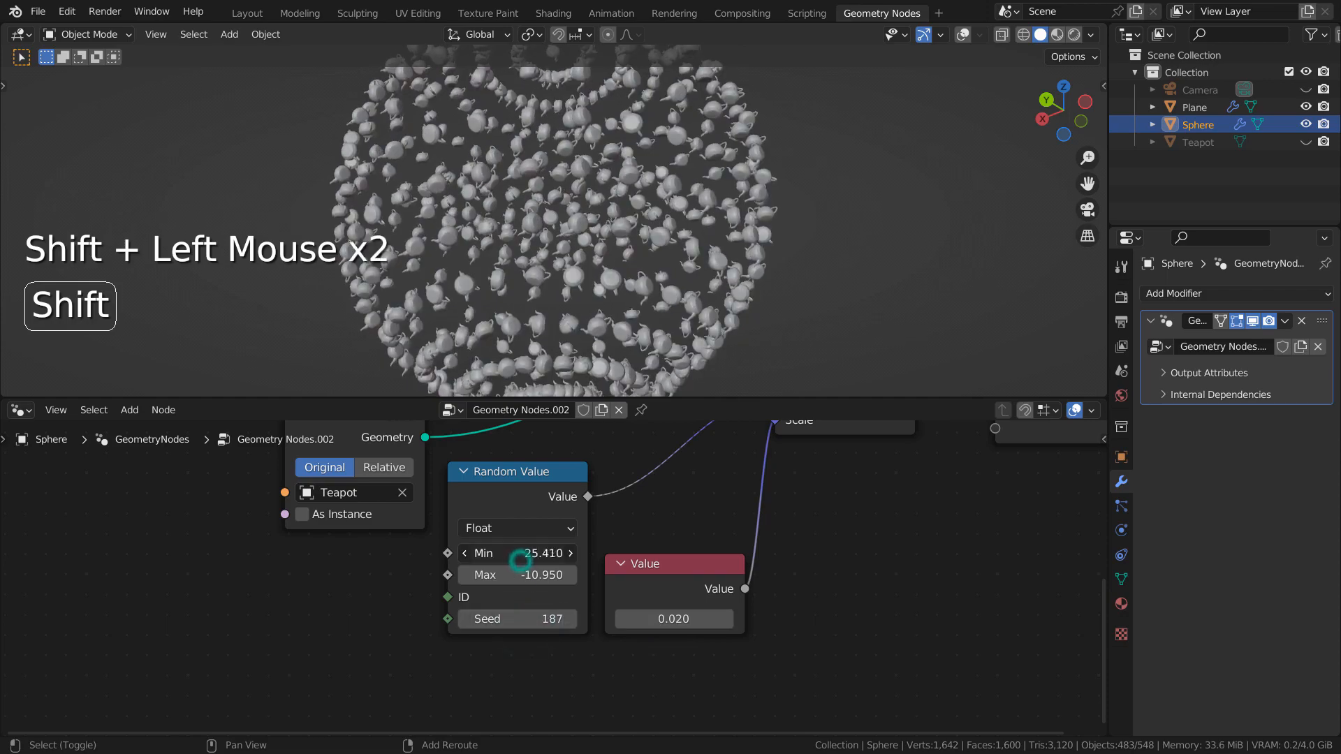
pyautogui.moveTo(521, 555)
pyautogui.keyDown('shift'); pyautogui.mouseDown()
pyautogui.moveTo(537, 555)
pyautogui.moveTo(524, 530)
pyautogui.mouseUp(); pyautogui.keyUp('shift')
pyautogui.moveTo(531, 283); pyautogui.dragTo(559, 286, button='middle')
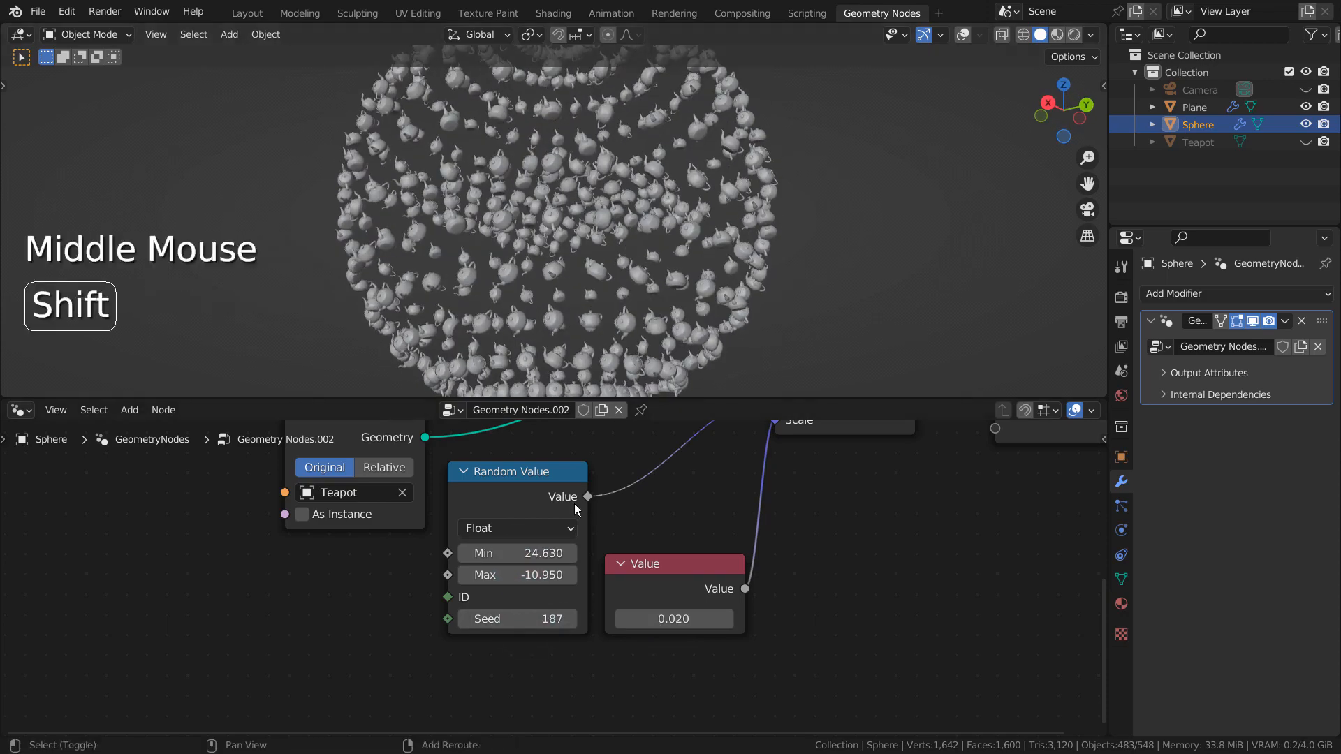
# Adjust the Random Value node's Min to 26.380 while viewing the teapots up close
pyautogui.scroll(3, 588, 306)
pyautogui.moveTo(658, 279)
pyautogui.mouseDown(button='middle')
pyautogui.moveTo(636, 329)
pyautogui.moveTo(613, 338)
pyautogui.moveTo(614, 370)
pyautogui.moveTo(683, 306)
pyautogui.moveTo(646, 292)
pyautogui.mouseUp(button='middle')
pyautogui.keyDown('shift'); pyautogui.moveTo(529, 563); pyautogui.dragTo(492, 563); pyautogui.keyUp('shift')
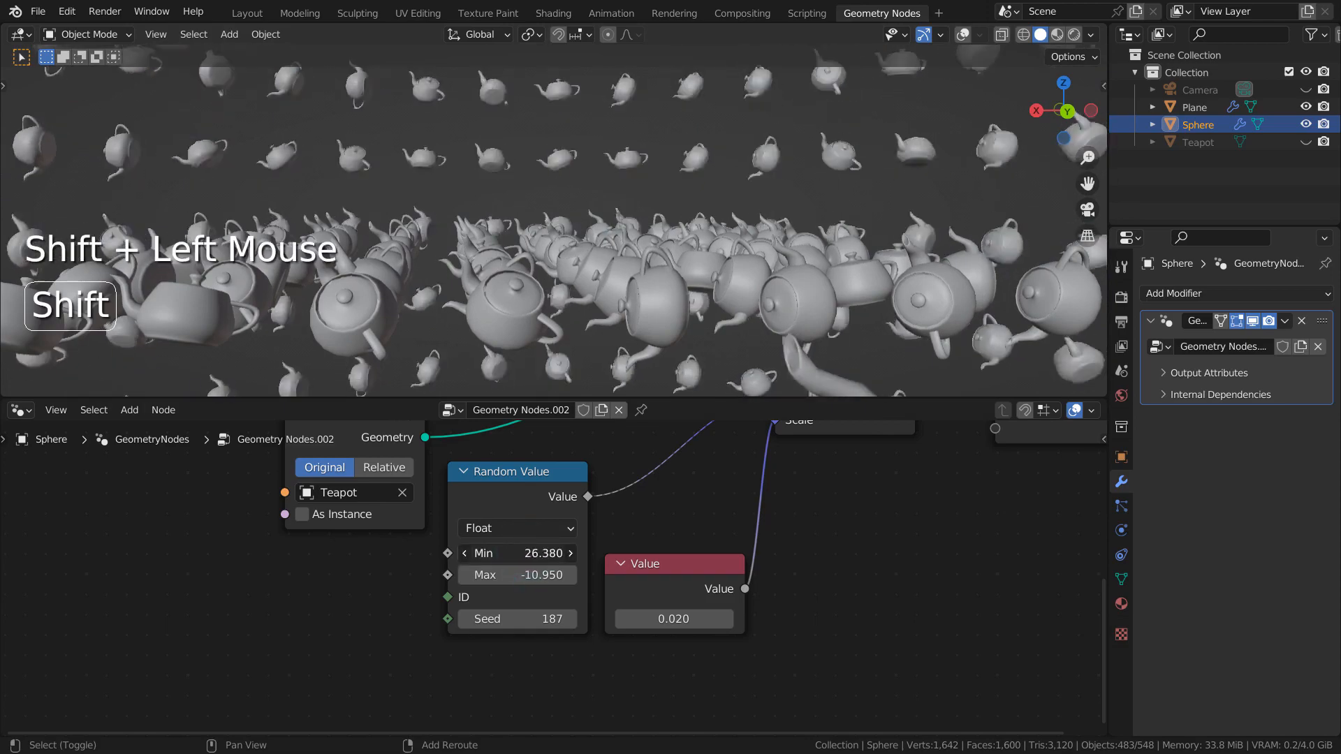